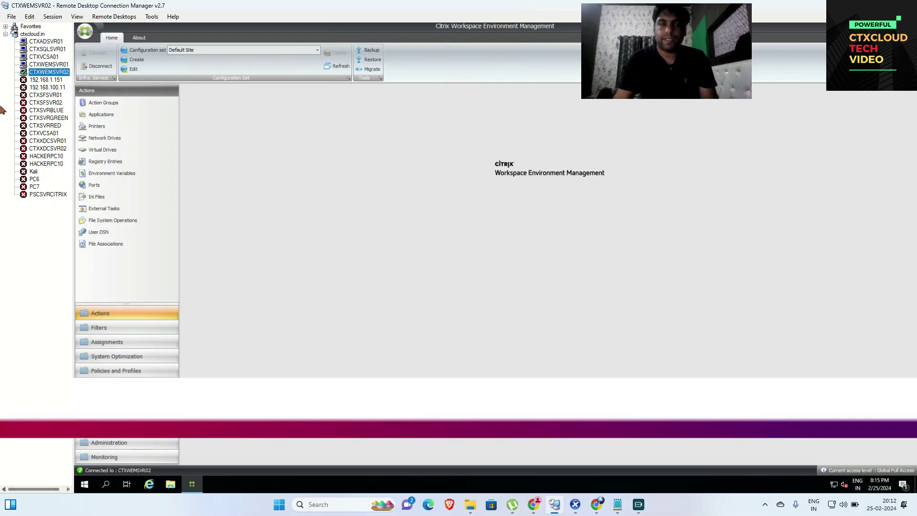
Leave the CTXWEMSVR02 WEM console and display the CTXWEMSVR01 remote desktop
{"action": "left_click", "coordinate": [103, 103]}
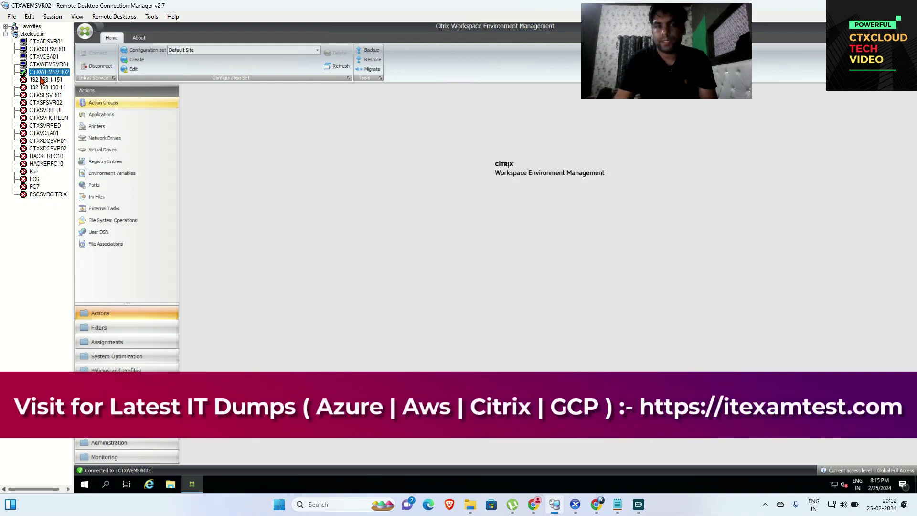
{"action": "left_click", "coordinate": [53, 64]}
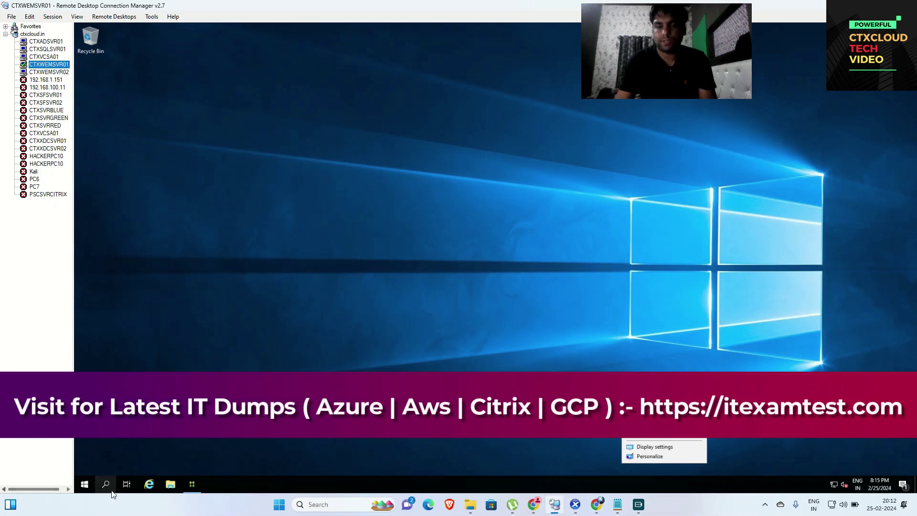
Restore and maximize the WEM console on CTXWEMSVR01, then switch to Chrome
{"action": "left_click", "coordinate": [192, 484]}
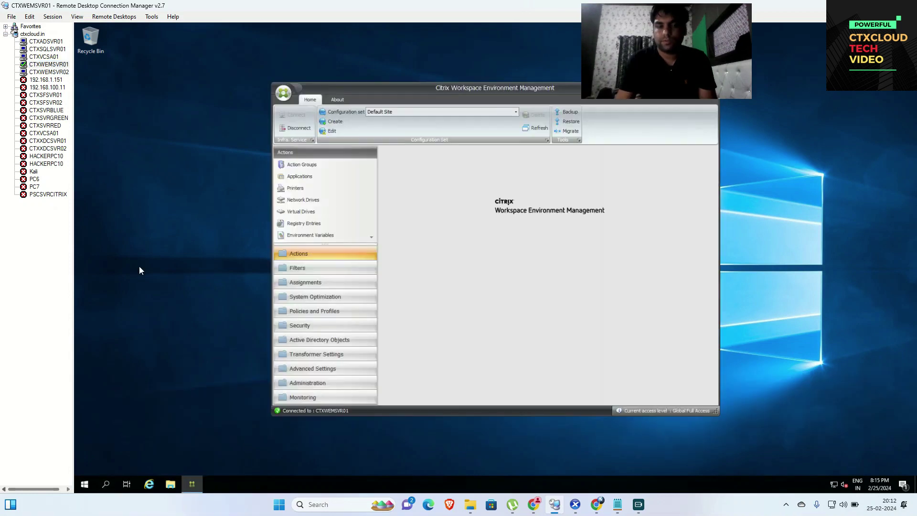
{"action": "left_click_drag", "start_coordinate": [518, 89], "coordinate": [399, 95]}
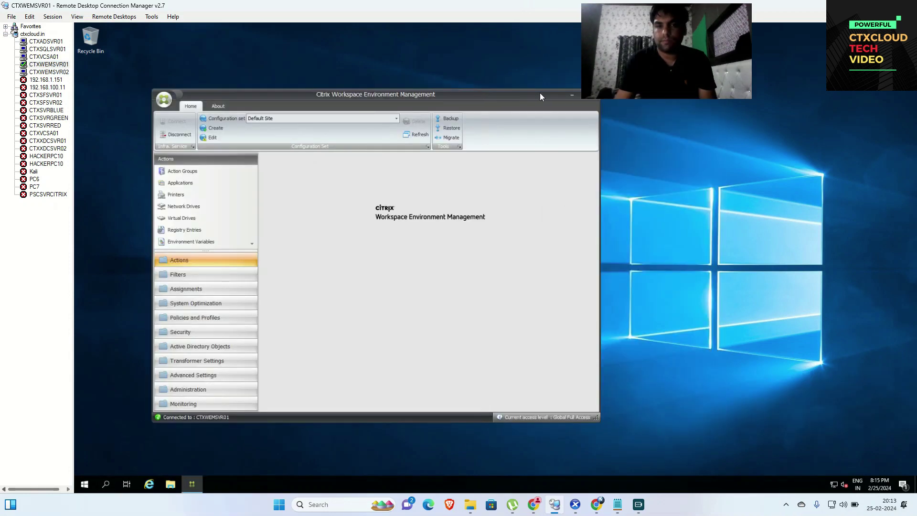
{"action": "left_click_drag", "start_coordinate": [555, 94], "coordinate": [512, 92]}
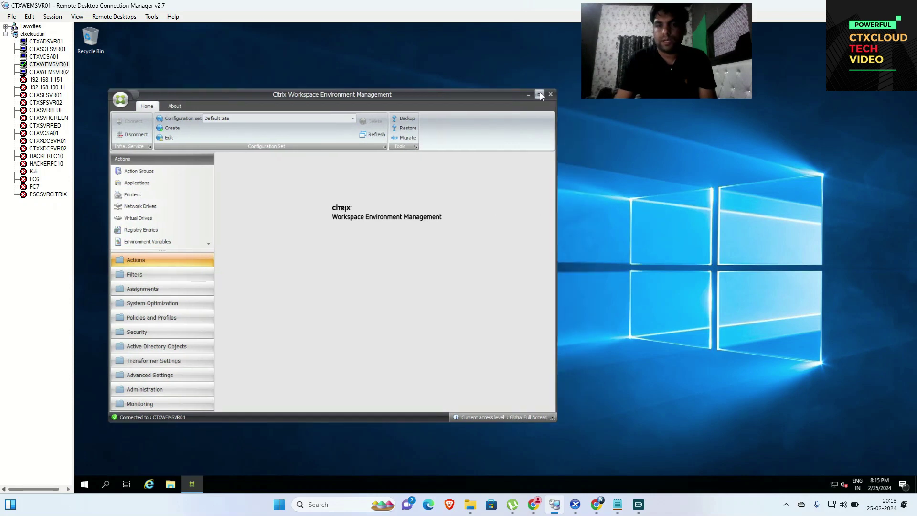
{"action": "double_click", "coordinate": [540, 93]}
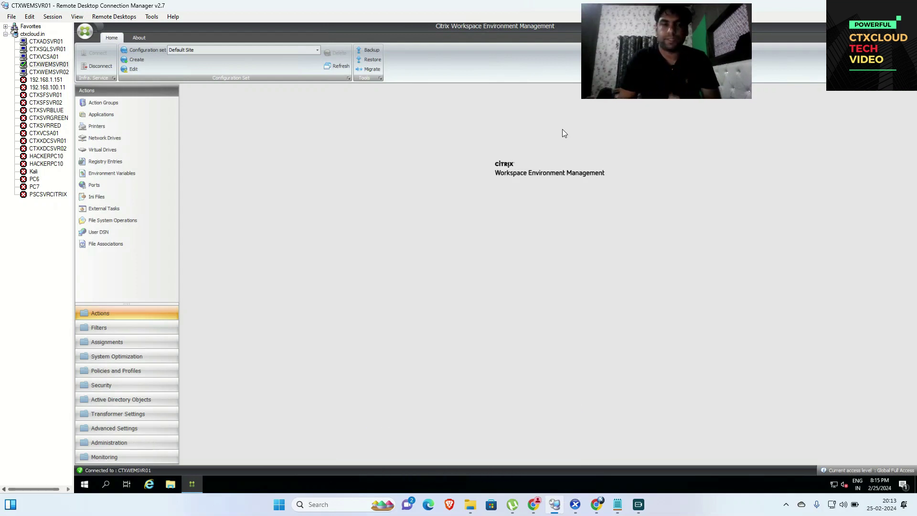
{"action": "left_click", "coordinate": [533, 505]}
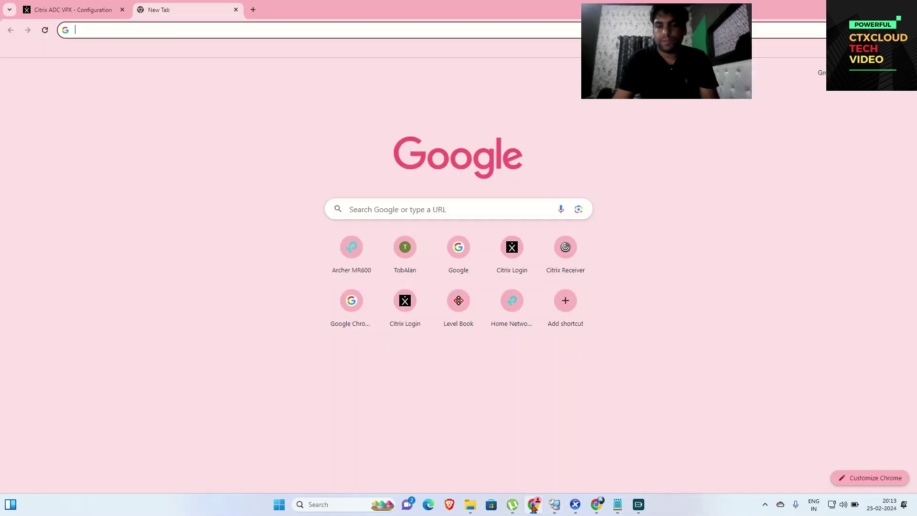
Close the old ADC tab and load the console at ns.ctxcloud.in
{"action": "left_click", "coordinate": [121, 10]}
{"action": "left_click", "coordinate": [106, 29]}
{"action": "type", "text": "ns.ctxcloud.in"}
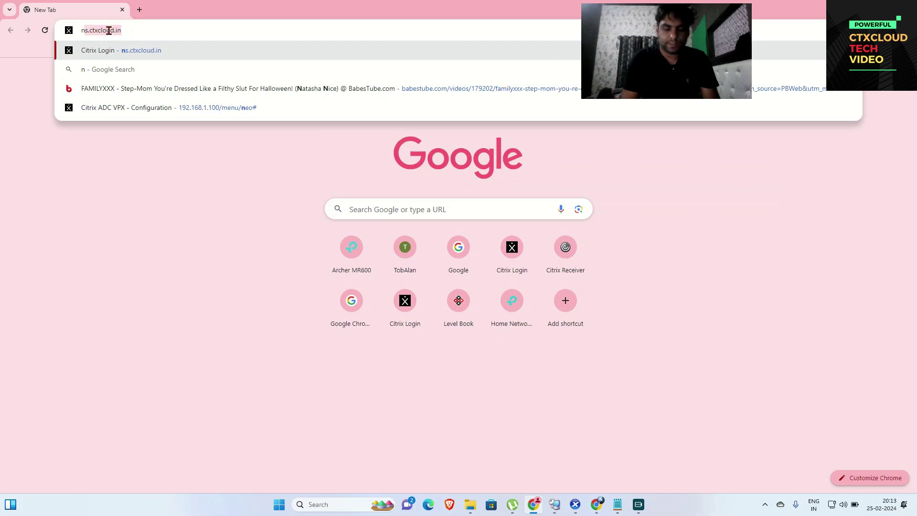
{"action": "key", "text": "Return"}
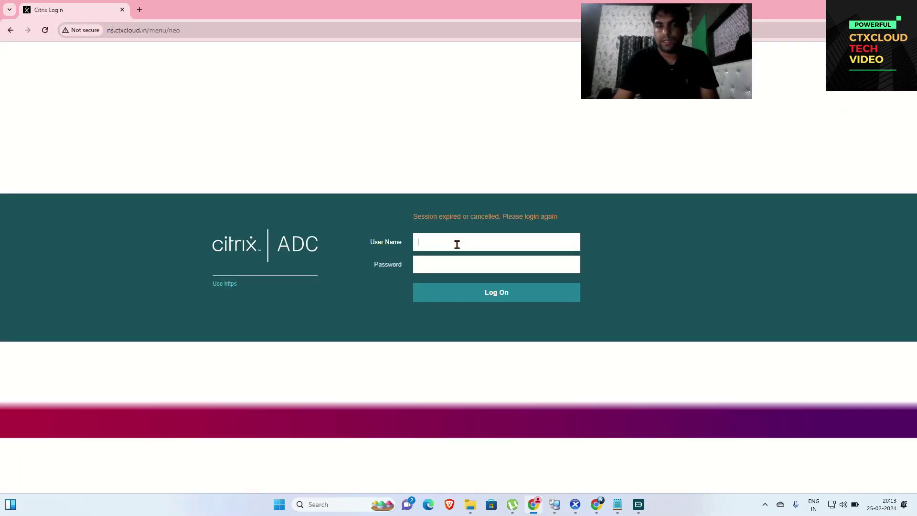
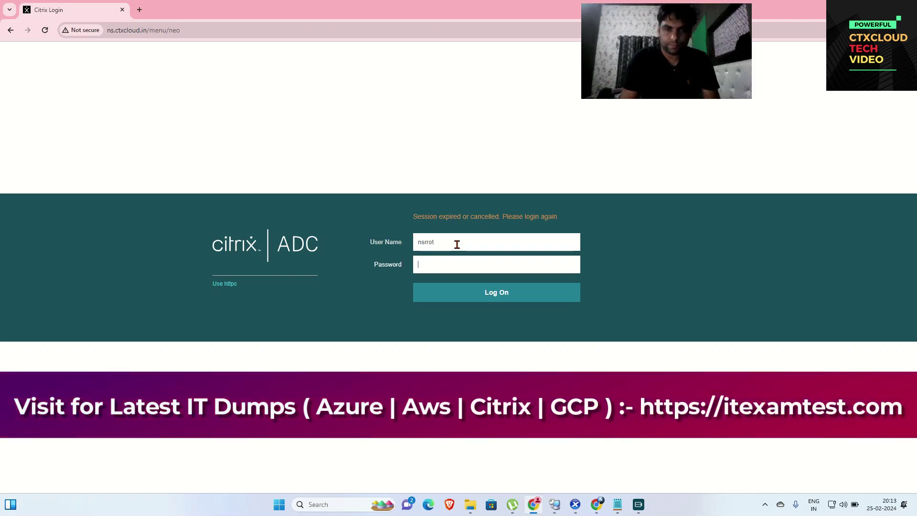
Log in to the Citrix ADC console with the nsroot administrator credentials
{"action": "double_click", "coordinate": [456, 244]}
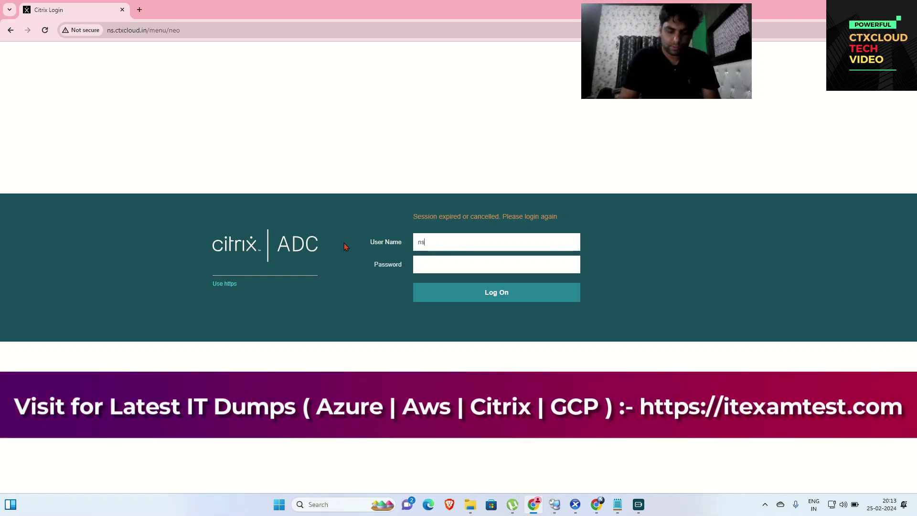
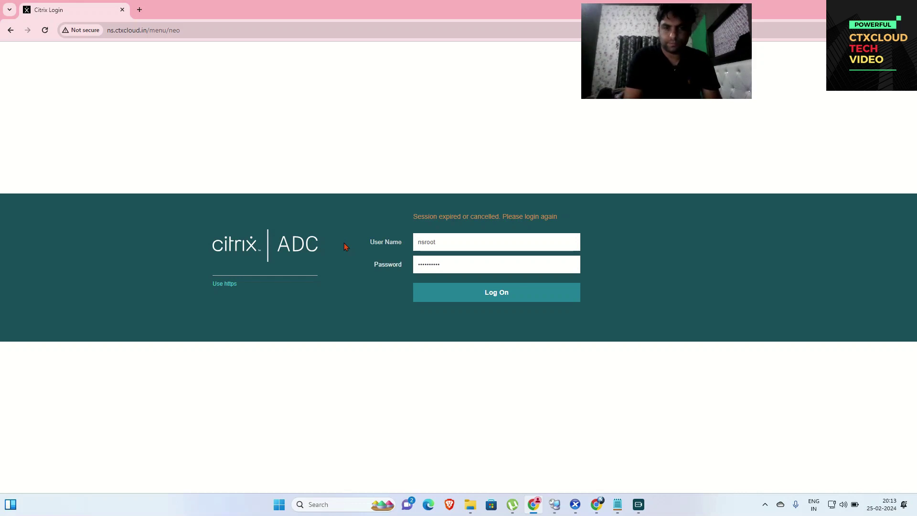
{"action": "key", "text": "Return"}
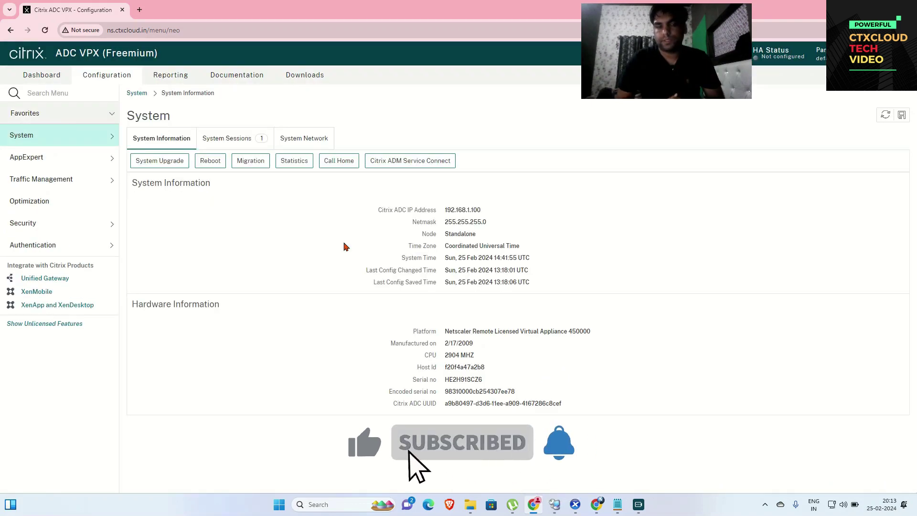
Go to Traffic Management > Load Balancing > Servers and start adding a new server
{"action": "left_click", "coordinate": [76, 139]}
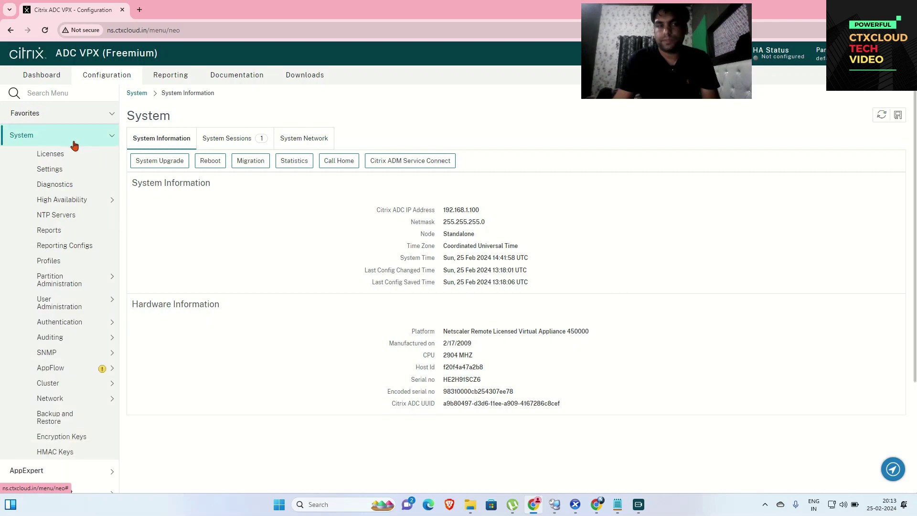
{"action": "left_click", "coordinate": [75, 145]}
{"action": "left_click", "coordinate": [67, 183]}
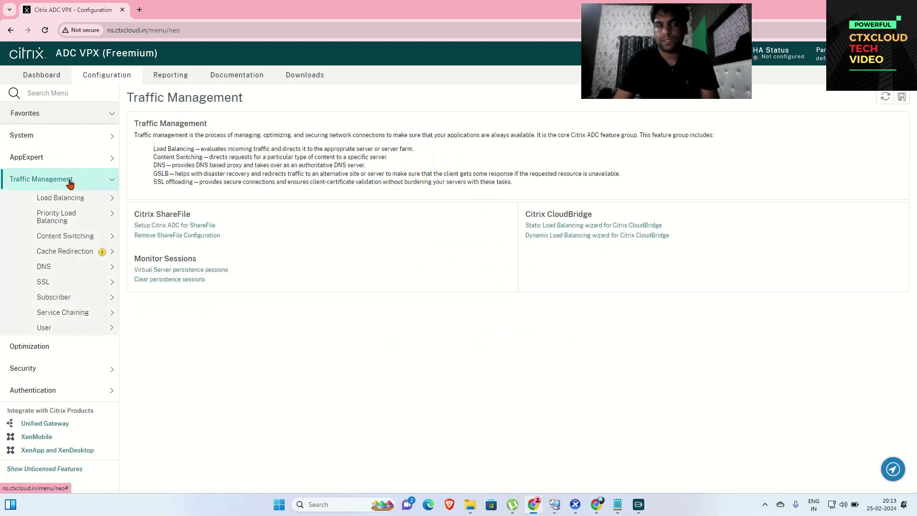
{"action": "left_click", "coordinate": [84, 200]}
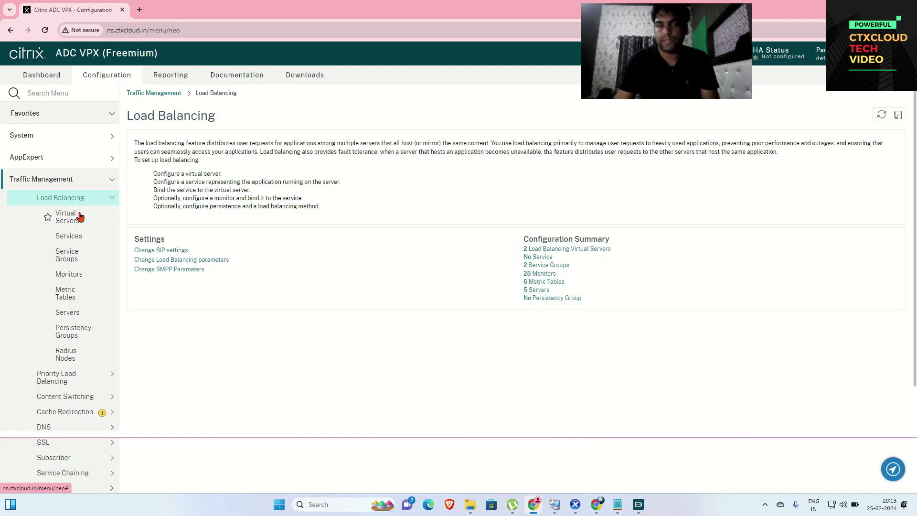
{"action": "left_click", "coordinate": [79, 313]}
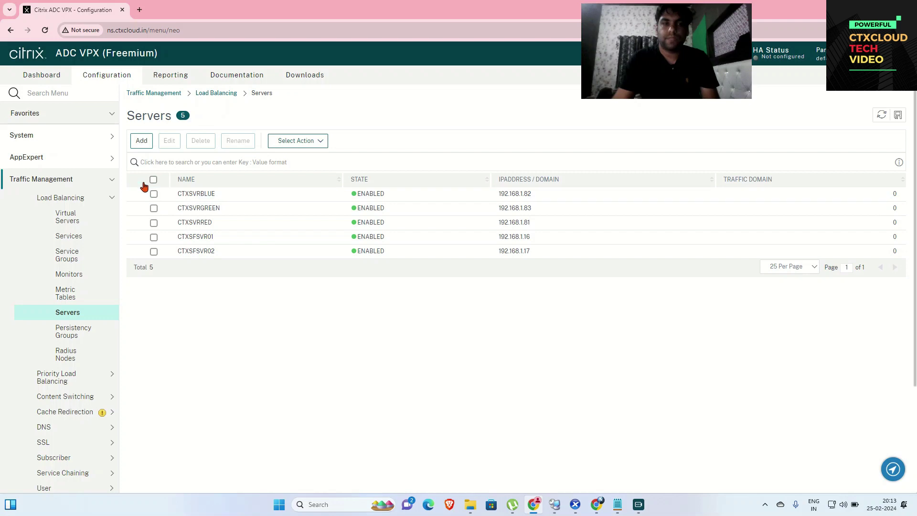
{"action": "left_click", "coordinate": [141, 140]}
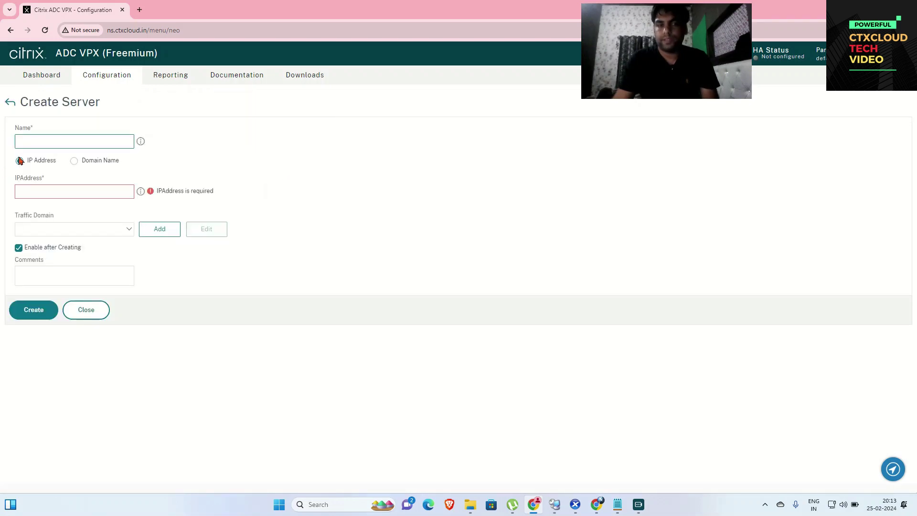
Create server CTXWEMSVR01 with IP address 192.168.1.21
{"action": "left_click", "coordinate": [40, 143]}
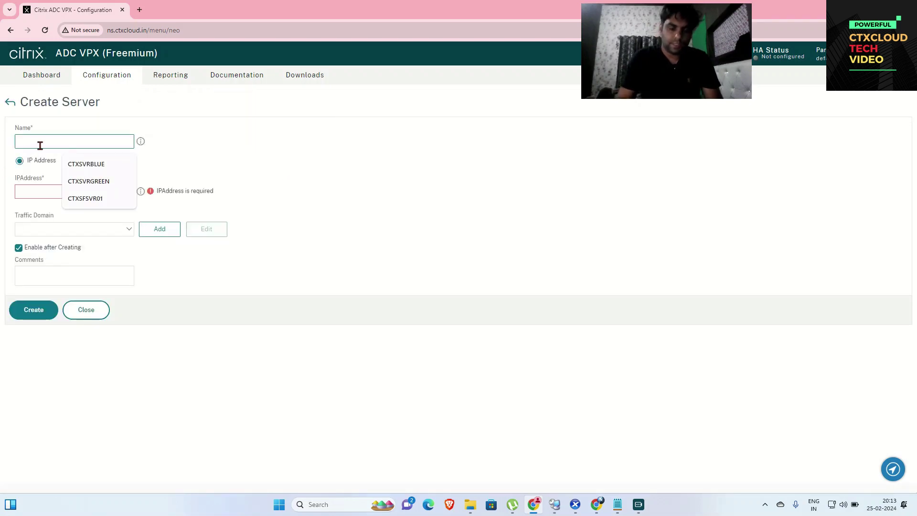
{"action": "type", "text": "CTXW"}
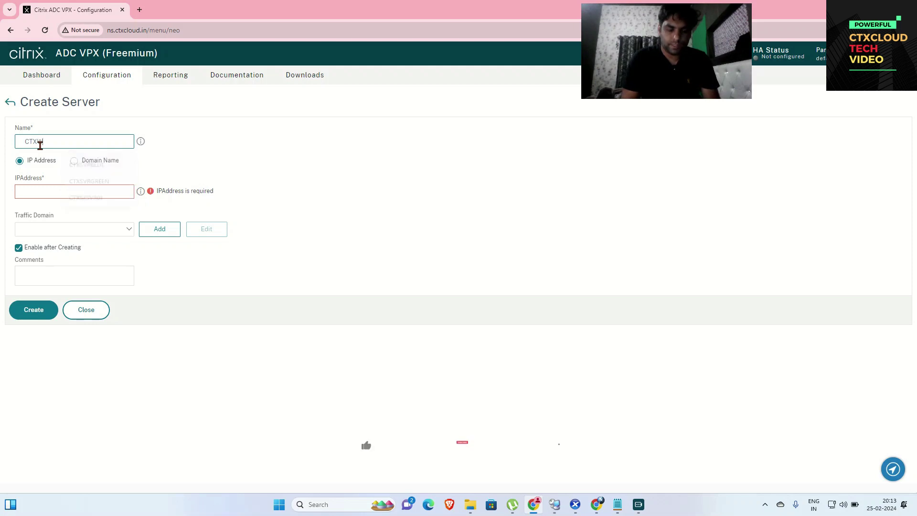
{"action": "type", "text": "EMSVR01"}
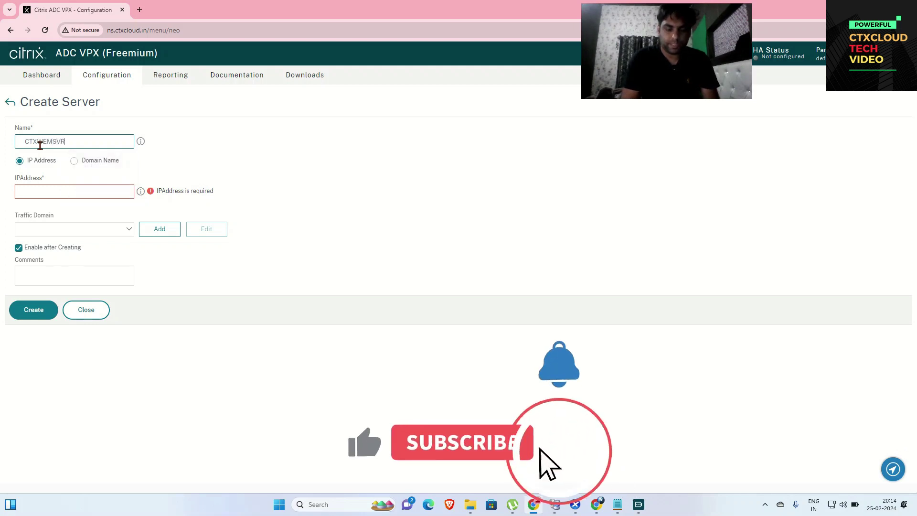
{"action": "left_click", "coordinate": [53, 196]}
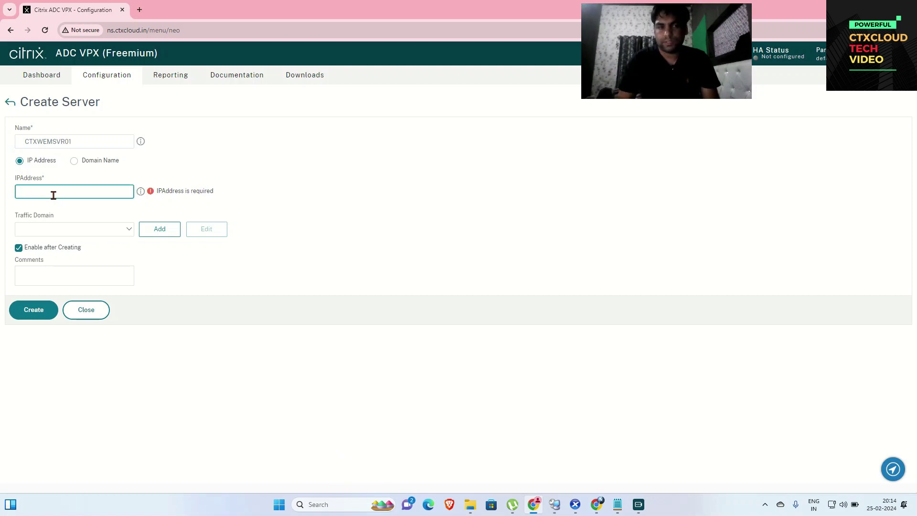
{"action": "type", "text": "192.16"}
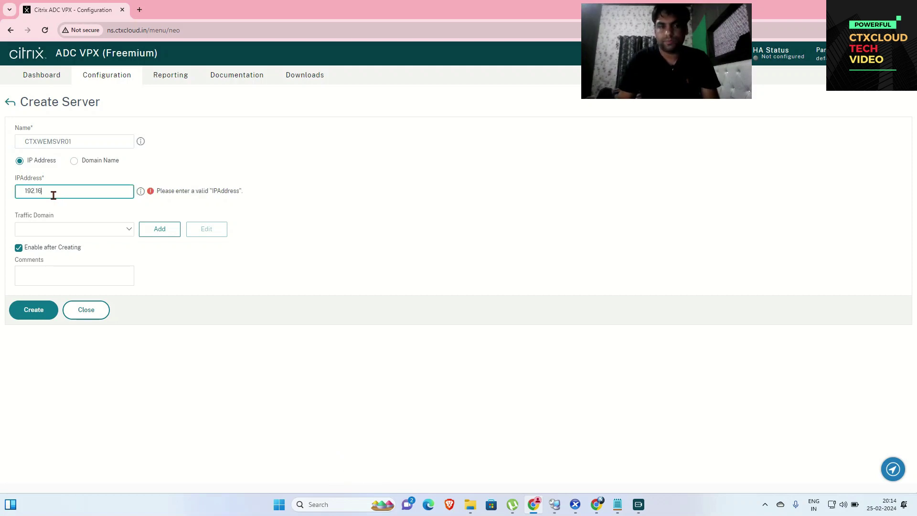
{"action": "type", "text": "8.1.21"}
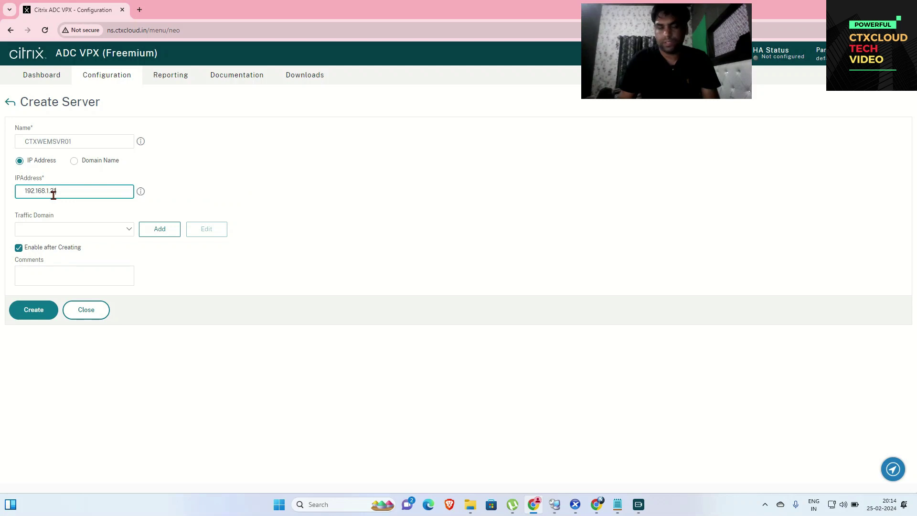
{"action": "left_click", "coordinate": [43, 317]}
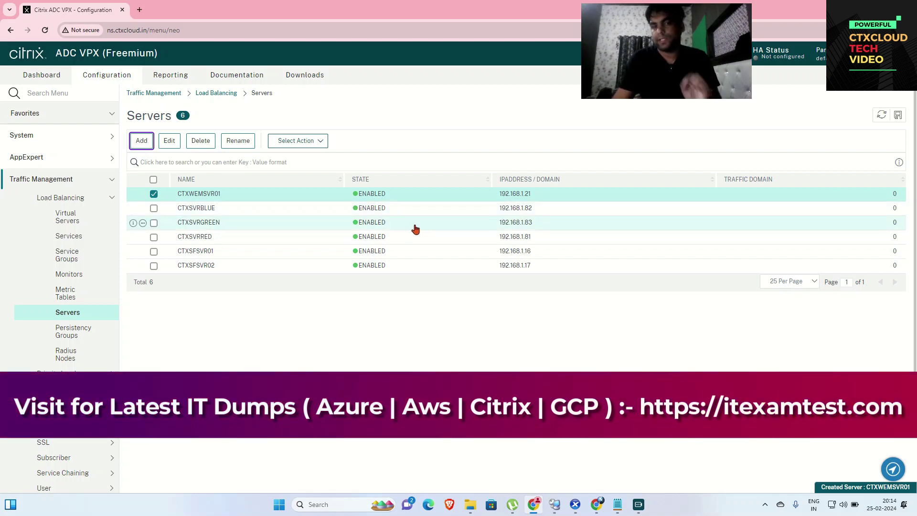
Add server CTXWEMSVR02 at 192.168.1.22 by adjusting the prefilled name and IP
{"action": "left_click", "coordinate": [140, 143]}
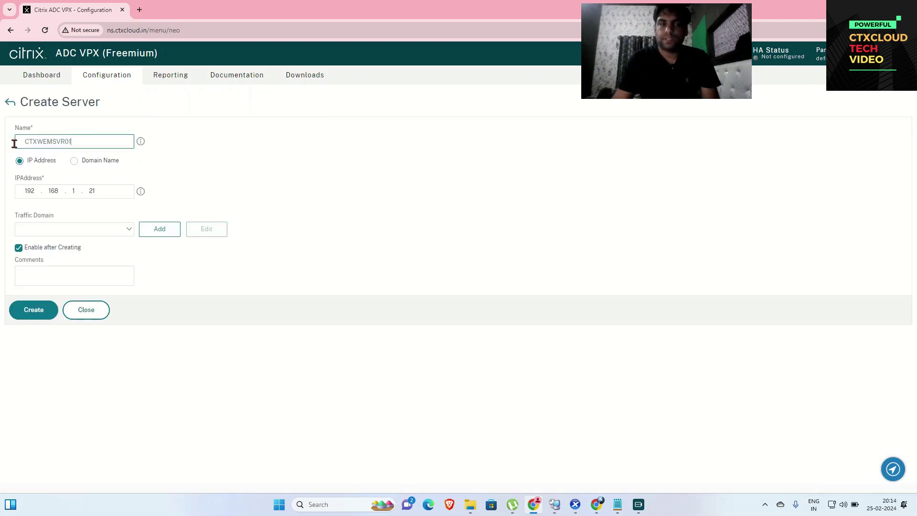
{"action": "left_click", "coordinate": [85, 144]}
{"action": "key", "text": "BackSpace"}
{"action": "type", "text": "2"}
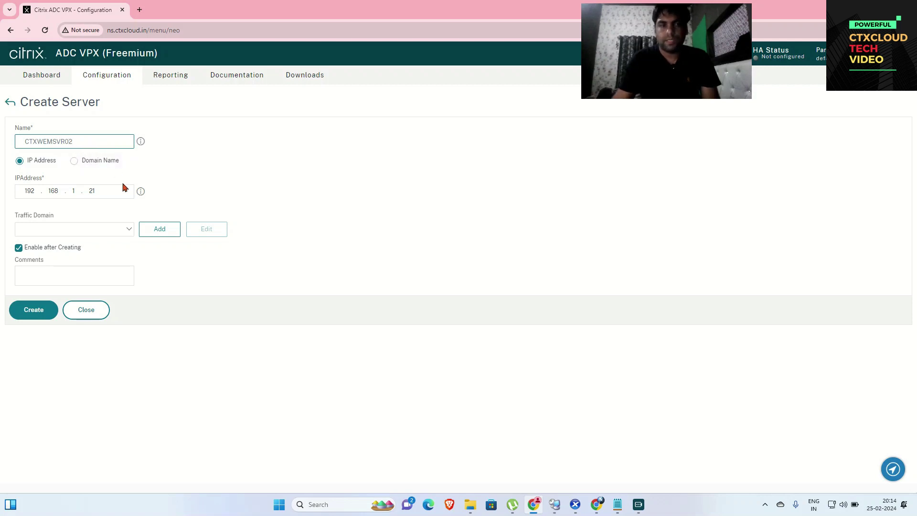
{"action": "left_click", "coordinate": [114, 191]}
{"action": "key", "text": "BackSpace"}
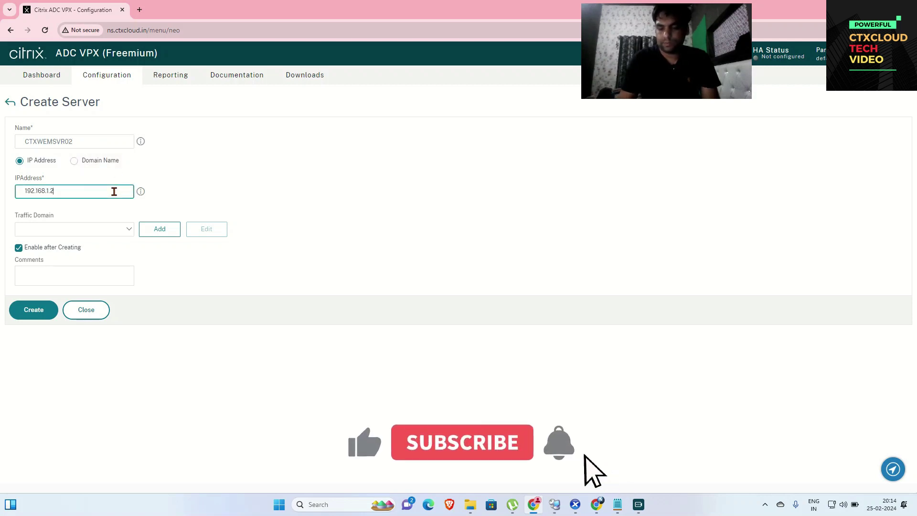
{"action": "type", "text": "2"}
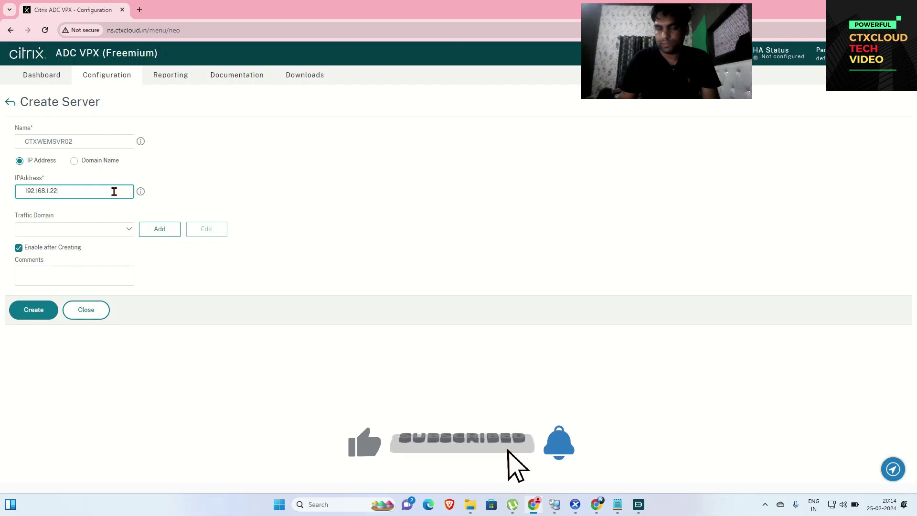
{"action": "left_click", "coordinate": [33, 313]}
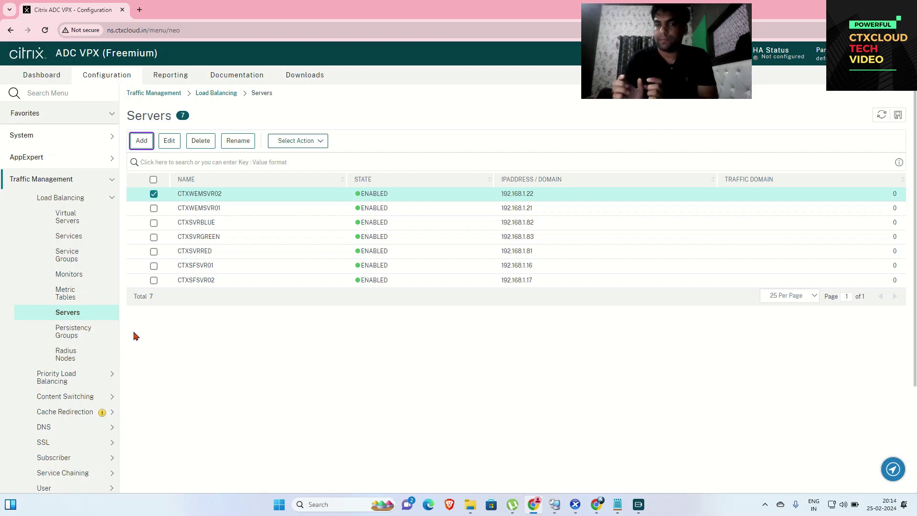
Show the Load Balancing Service Groups list, then bring up the Notepad port notes
{"action": "left_click", "coordinate": [79, 258]}
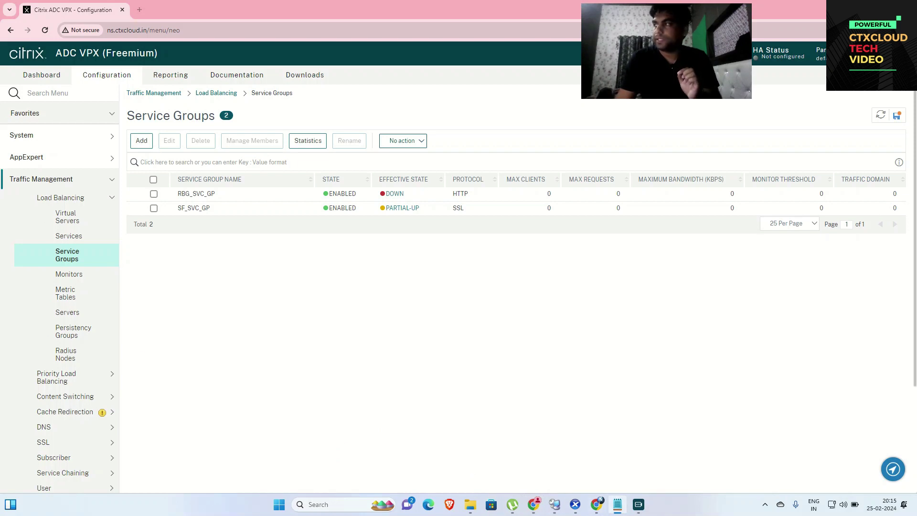
{"action": "left_click", "coordinate": [617, 504]}
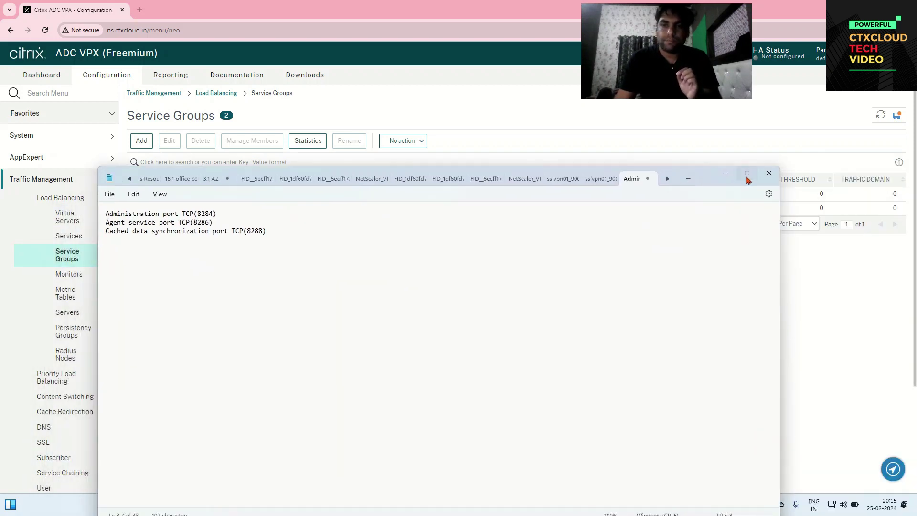
Maximize the port notes, pick out Administration port 8284, and return to Chrome
{"action": "left_click", "coordinate": [748, 174]}
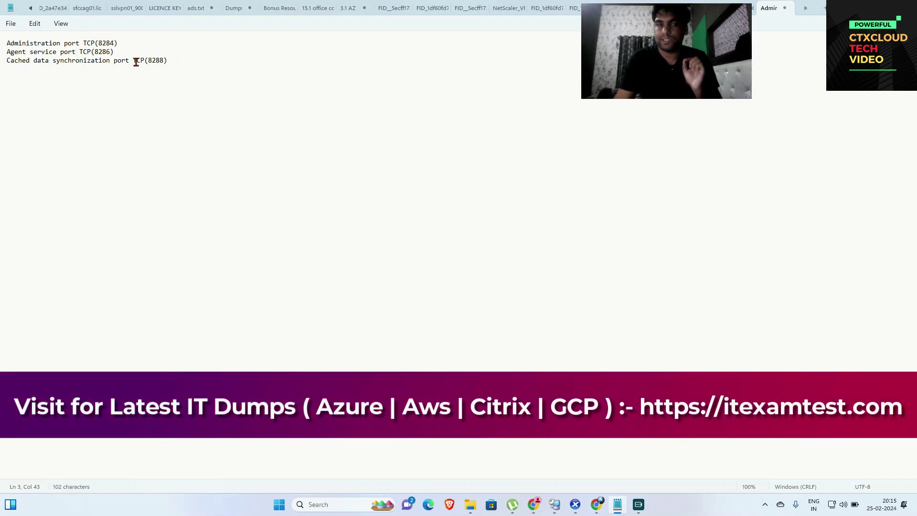
{"action": "left_click_drag", "start_coordinate": [9, 43], "coordinate": [174, 63]}
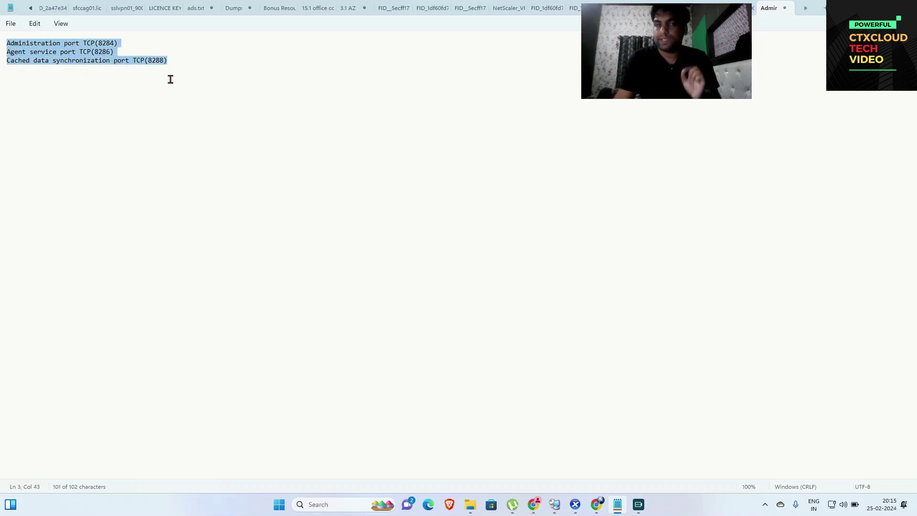
{"action": "left_click", "coordinate": [267, 97]}
{"action": "double_click", "coordinate": [110, 44]}
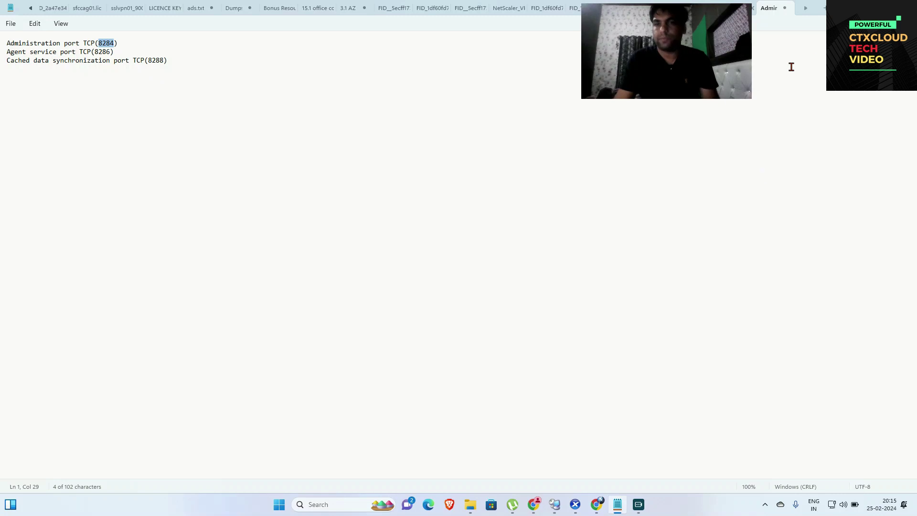
{"action": "key", "text": "alt+Tab"}
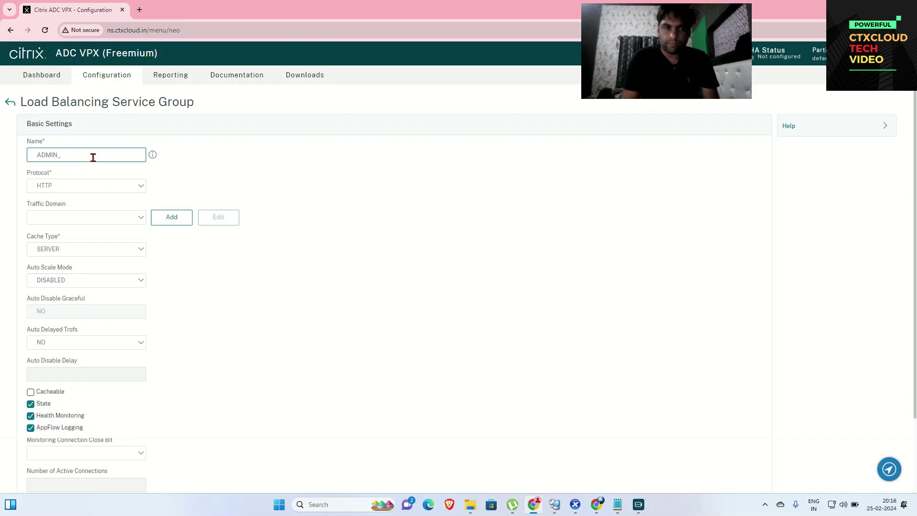
Name the service group ADMIN_SVC_GP, set its protocol to TCP, and create it
{"action": "type", "text": "SVC_G"}
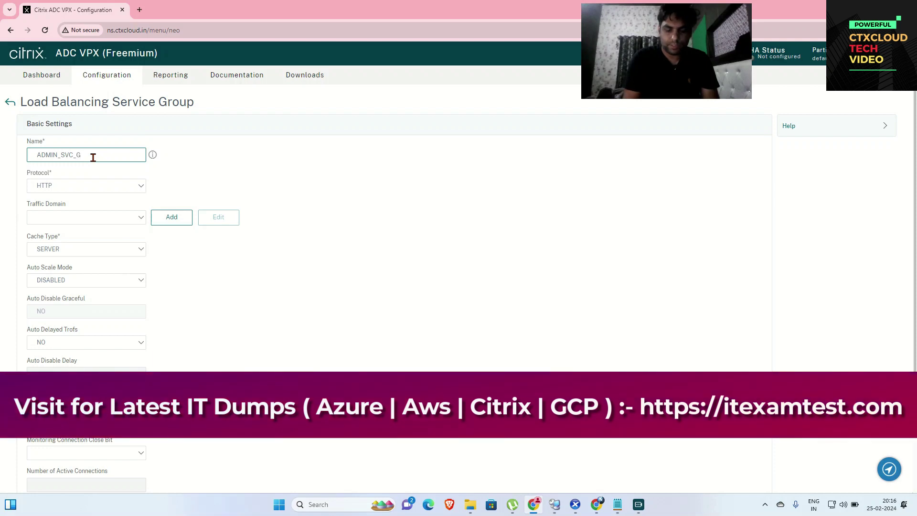
{"action": "type", "text": "P"}
{"action": "left_click", "coordinate": [86, 189]}
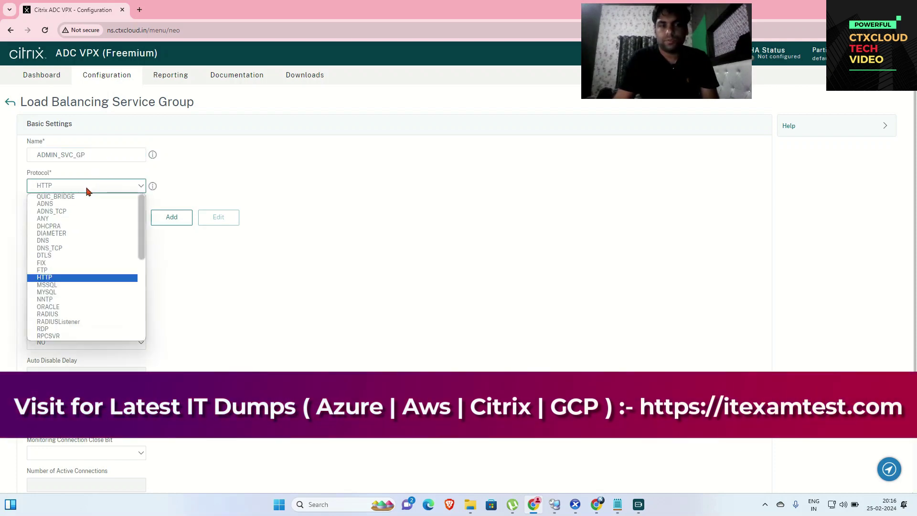
{"action": "key", "text": "t"}
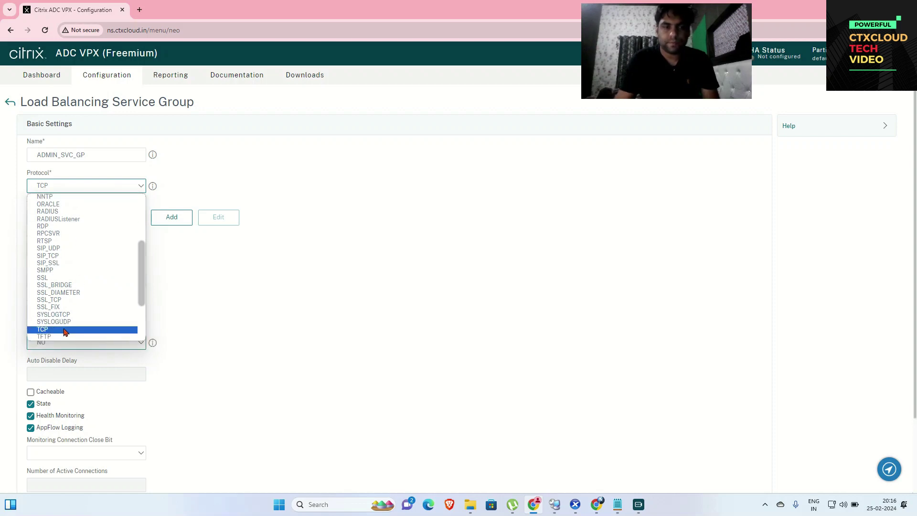
{"action": "left_click", "coordinate": [66, 331]}
{"action": "scroll", "coordinate": [180, 273], "scroll_direction": "down", "scroll_amount": 2}
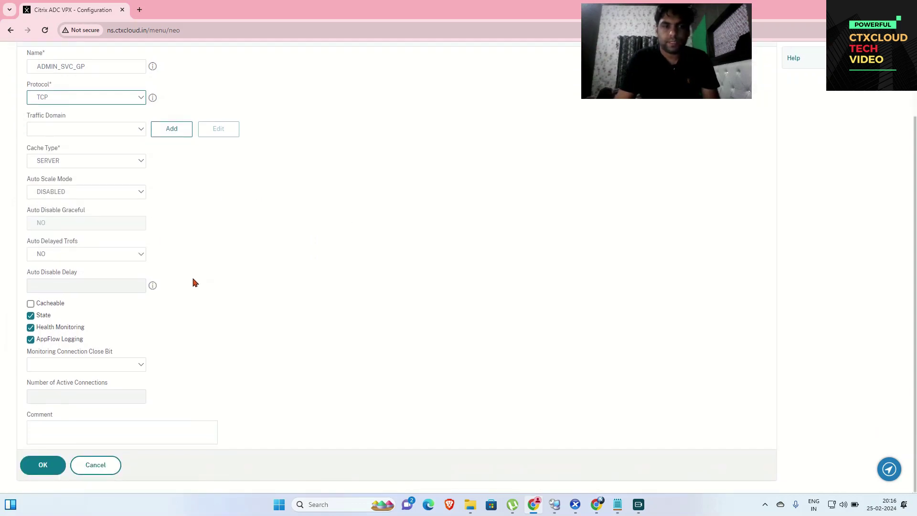
{"action": "left_click", "coordinate": [52, 466]}
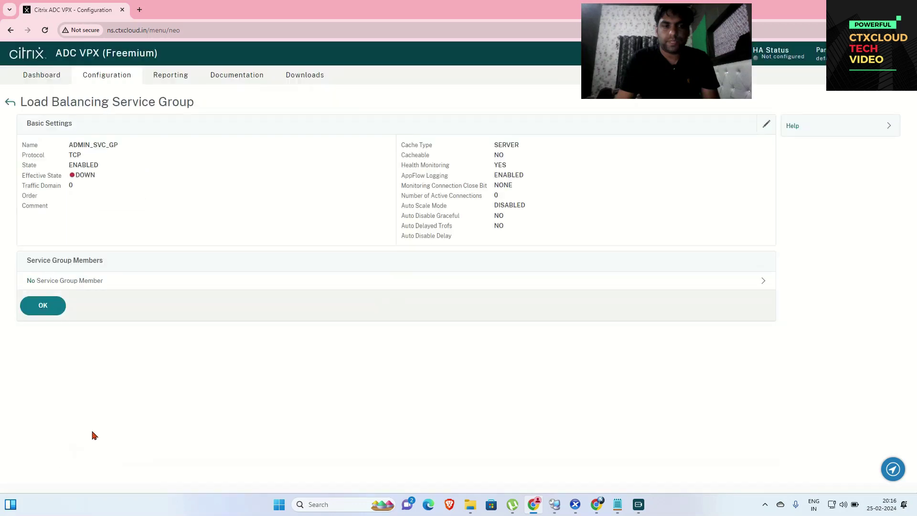
Bind server-based members CTXWEMSVR01 and CTXWEMSVR02 to the group on port 8284
{"action": "left_click", "coordinate": [241, 286]}
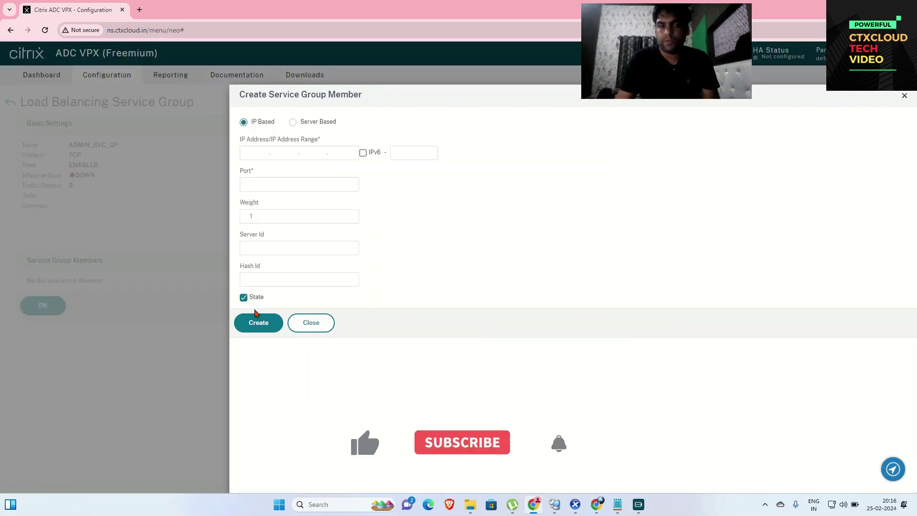
{"action": "left_click", "coordinate": [293, 123]}
{"action": "left_click", "coordinate": [355, 156]}
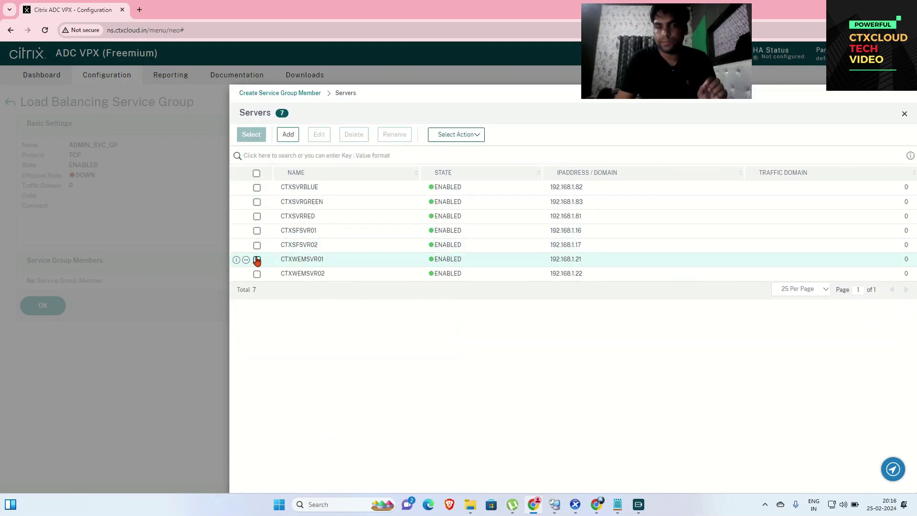
{"action": "left_click", "coordinate": [257, 259]}
{"action": "left_click", "coordinate": [256, 274]}
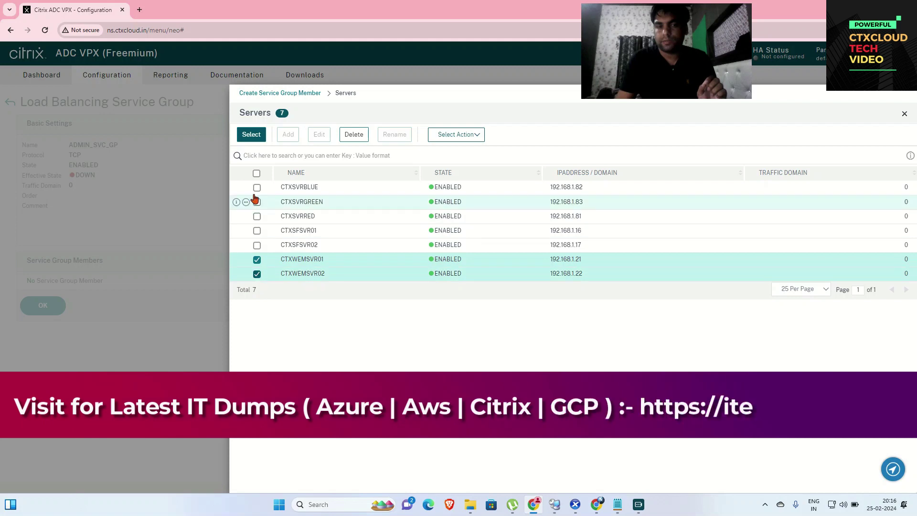
{"action": "left_click", "coordinate": [255, 135]}
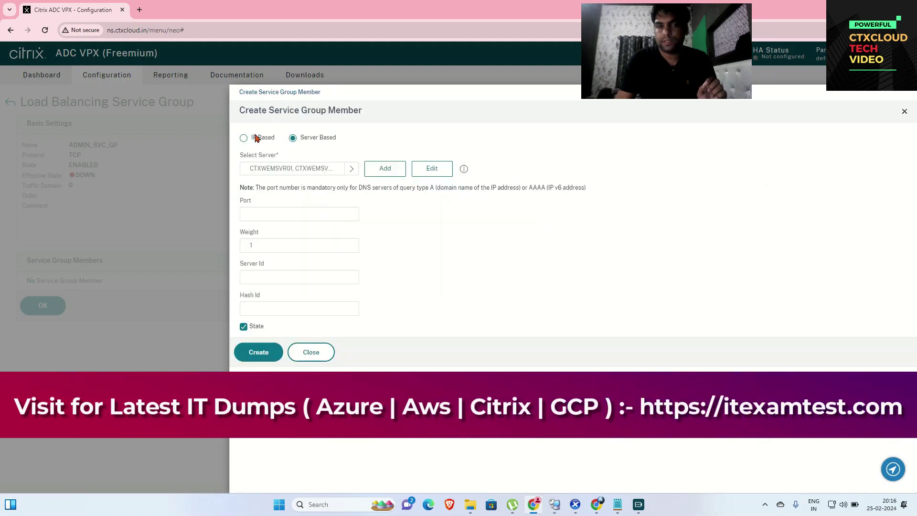
{"action": "left_click", "coordinate": [263, 214]}
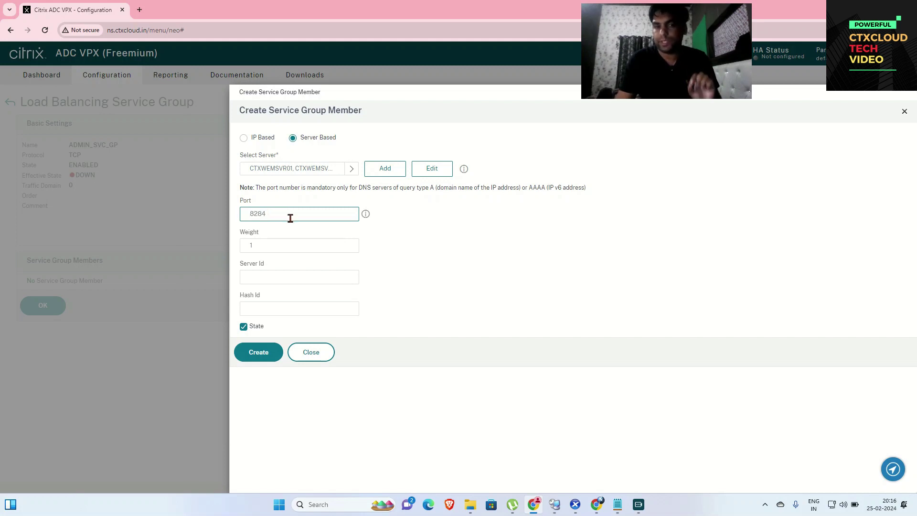
{"action": "left_click", "coordinate": [259, 355]}
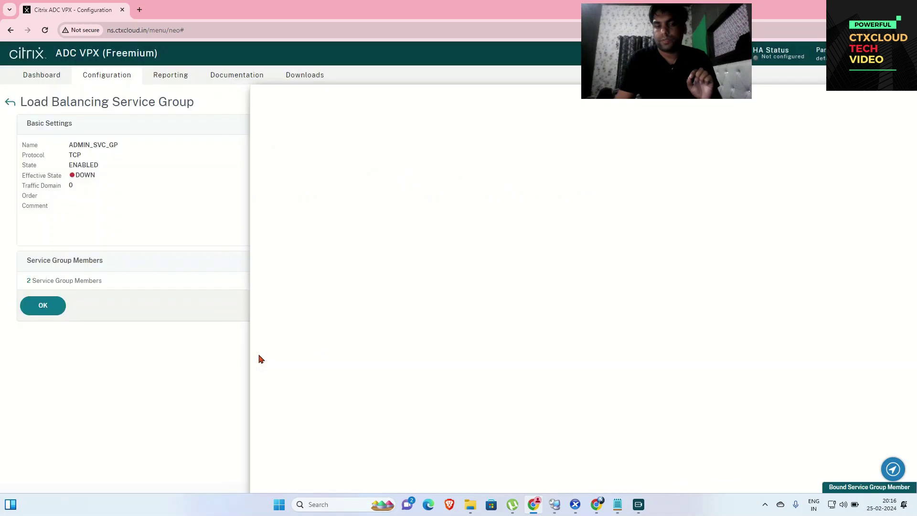
Confirm the ADMIN_SVC_GP TCP service group settings and return to the Service Groups list
{"action": "left_click", "coordinate": [64, 311]}
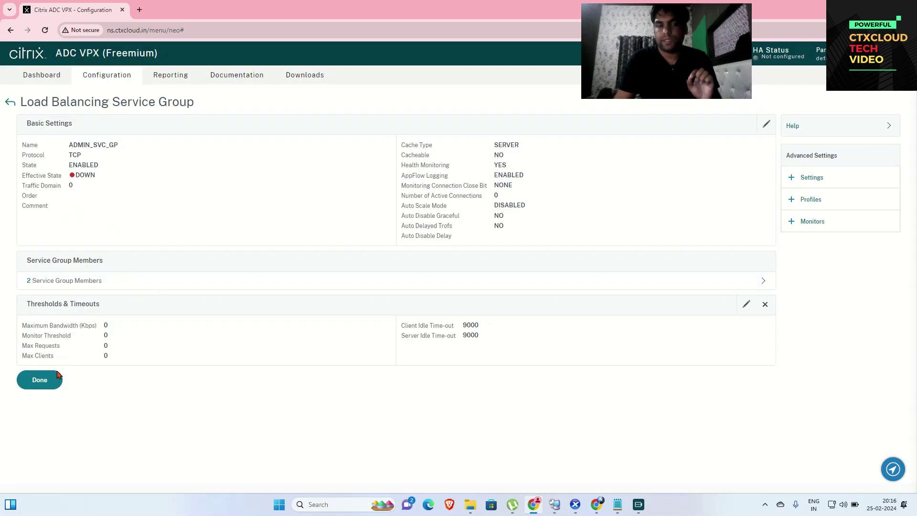
{"action": "left_click", "coordinate": [50, 380]}
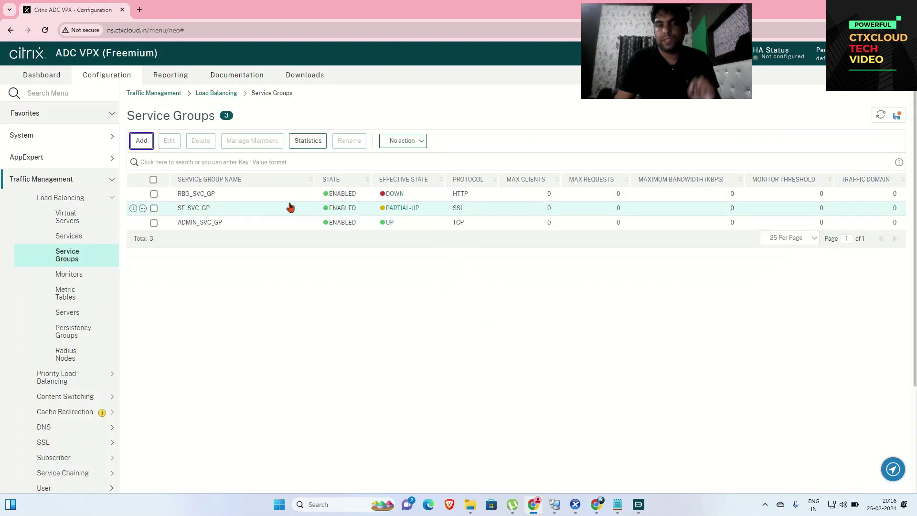
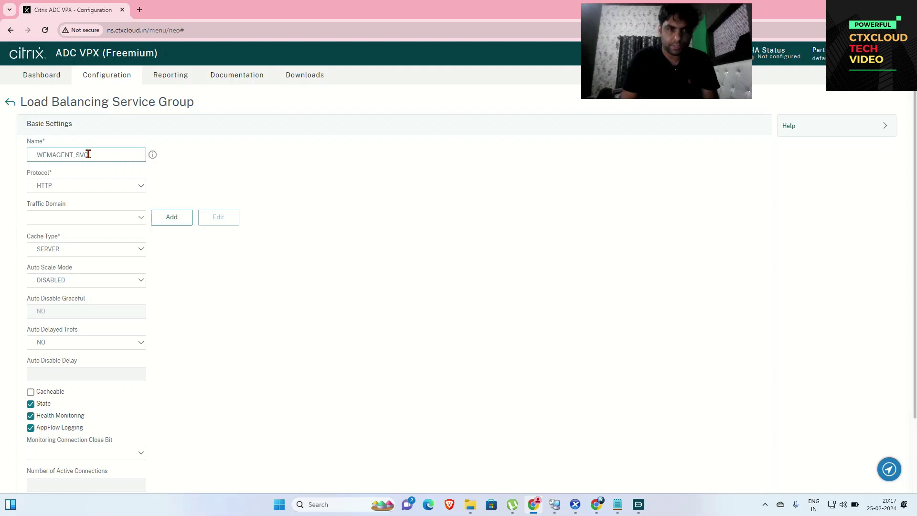
Name the service group WEMAGENT_SVC_GP with protocol TCP and confirm its basic settings
{"action": "type", "text": "GP"}
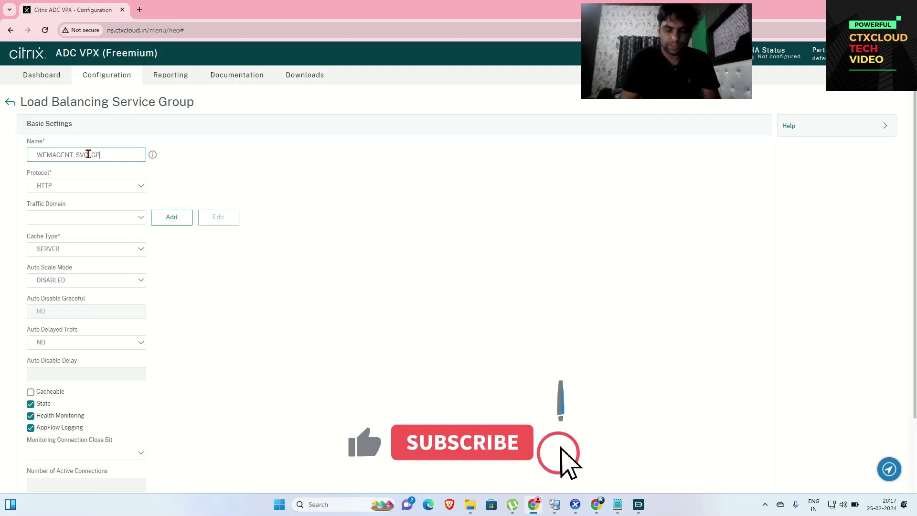
{"action": "left_click", "coordinate": [83, 189]}
{"action": "key", "text": "t"}
{"action": "key", "text": "c"}
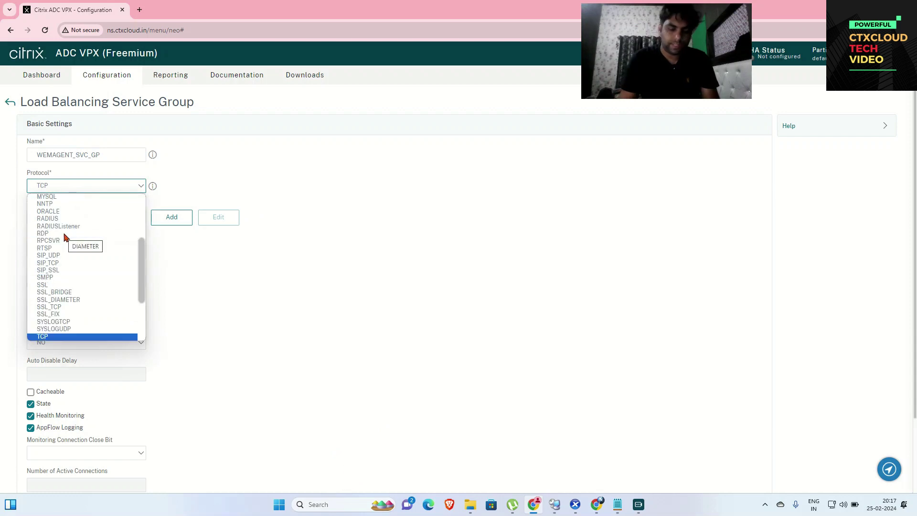
{"action": "left_click", "coordinate": [80, 337]}
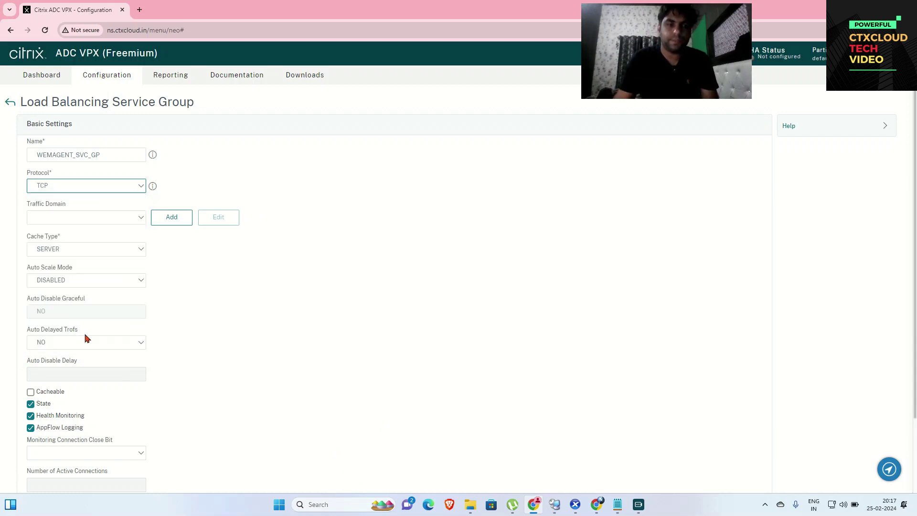
{"action": "scroll", "coordinate": [200, 291], "scroll_direction": "down", "scroll_amount": 2}
{"action": "left_click", "coordinate": [43, 465]}
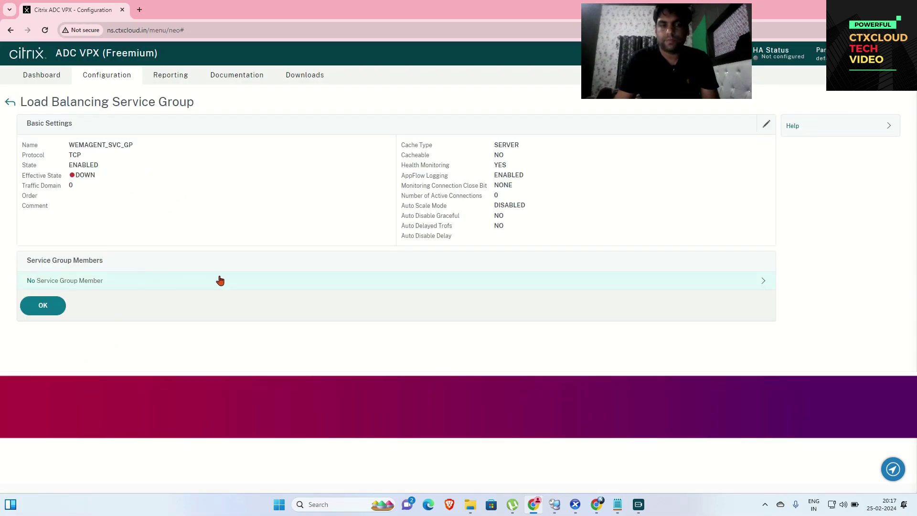
Select servers CTXWEMSVR01 and CTXWEMSVR02 as server-based members of the group
{"action": "left_click", "coordinate": [220, 280]}
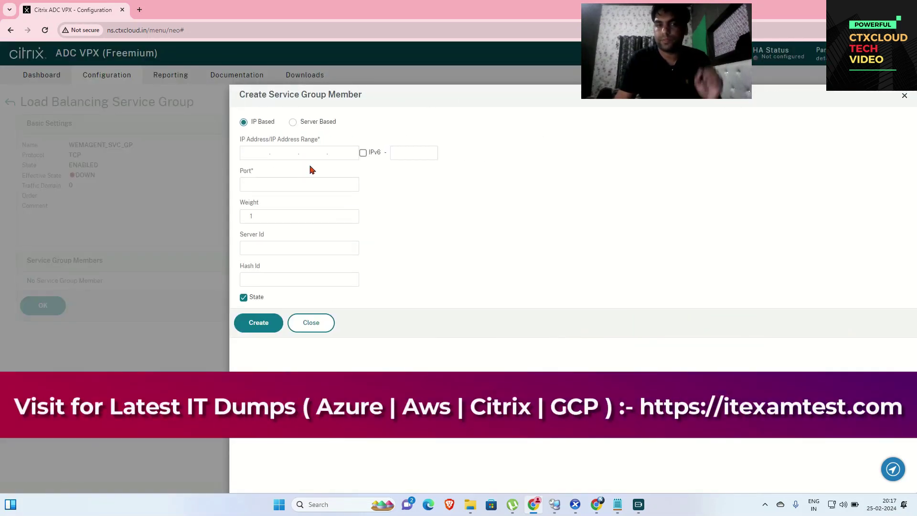
{"action": "left_click", "coordinate": [305, 121]}
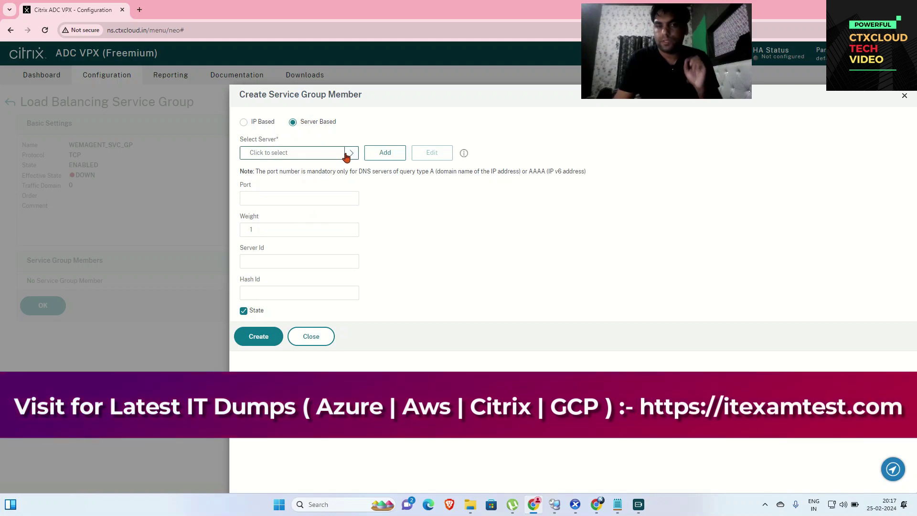
{"action": "left_click", "coordinate": [348, 153]}
{"action": "left_click", "coordinate": [257, 260]}
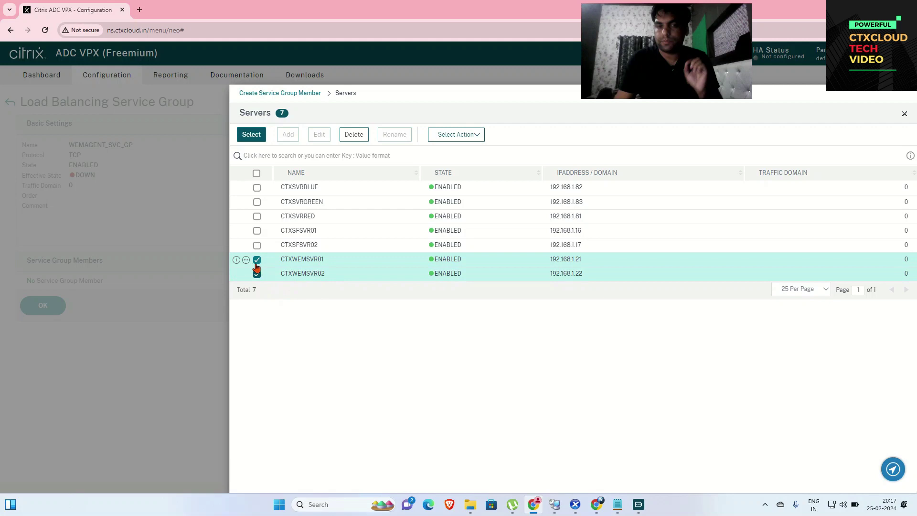
{"action": "left_click", "coordinate": [259, 135]}
{"action": "left_click", "coordinate": [268, 213]}
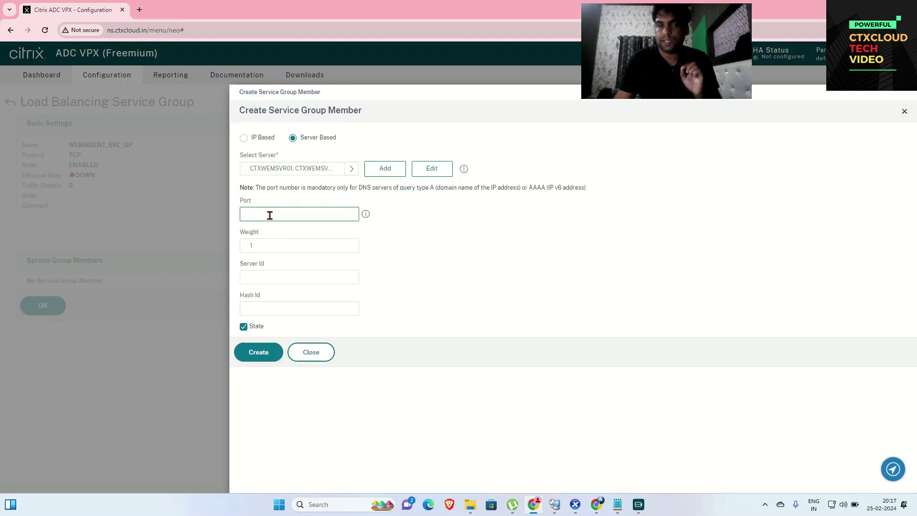
{"action": "left_click", "coordinate": [617, 505]}
Copy the agent port 8286 from the notes into the member Port field
{"action": "left_click", "coordinate": [104, 51]}
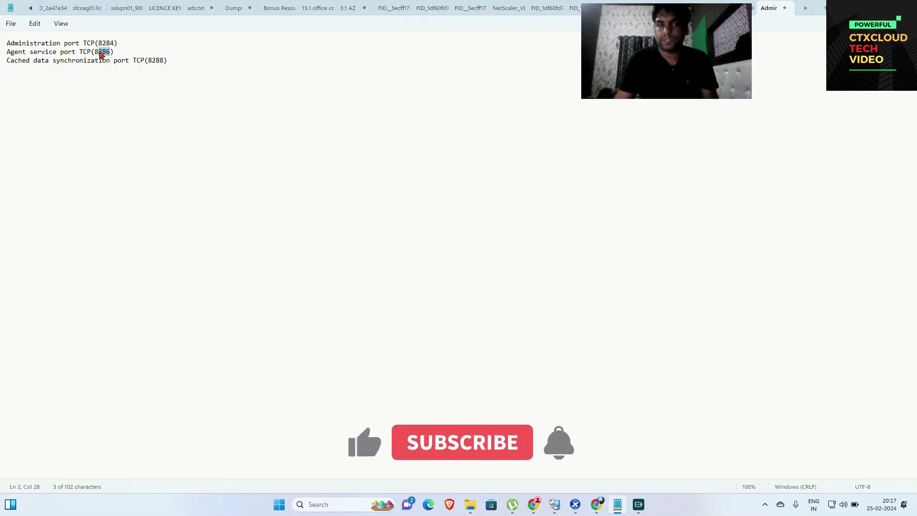
{"action": "left_click_drag", "start_coordinate": [110, 54], "coordinate": [97, 53]}
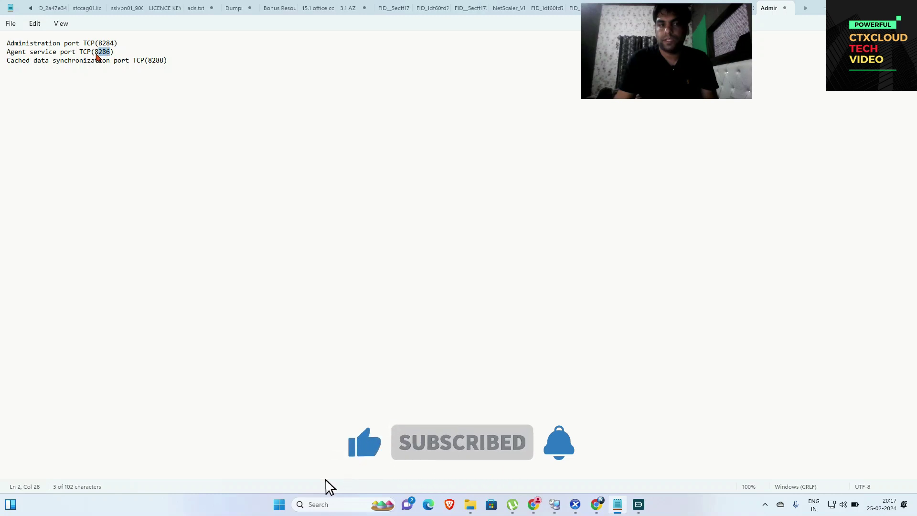
{"action": "left_click_drag", "start_coordinate": [98, 56], "coordinate": [96, 56]}
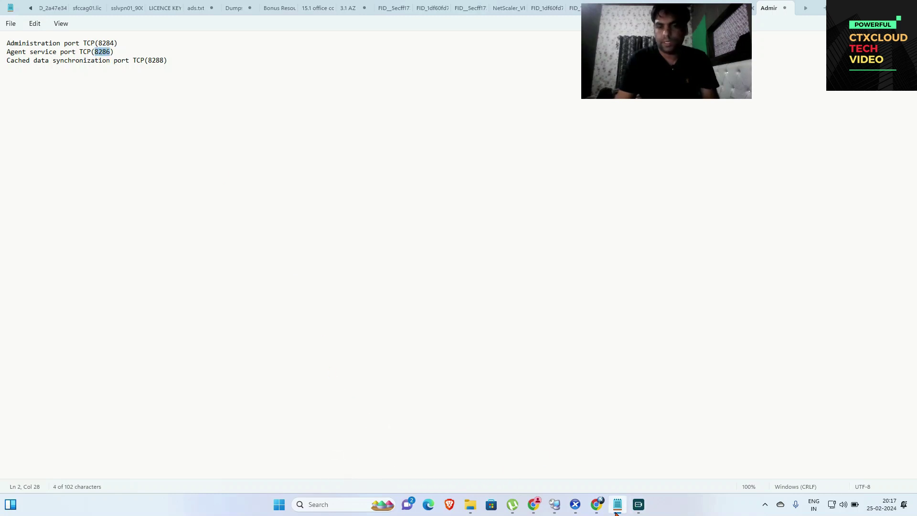
{"action": "left_click", "coordinate": [531, 506]}
{"action": "left_click", "coordinate": [287, 212]}
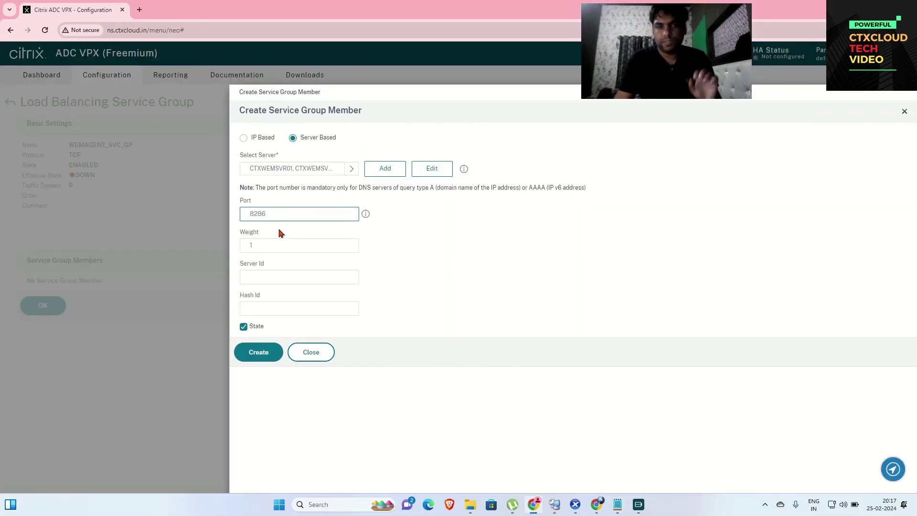
Create both members on port 8286 and finish the WEMAGENT_SVC_GP service group
{"action": "left_click", "coordinate": [259, 356]}
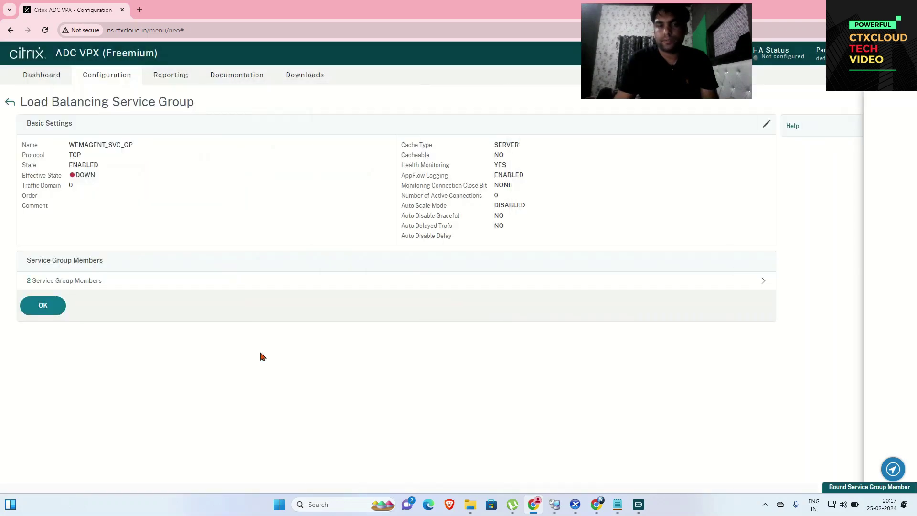
{"action": "left_click", "coordinate": [43, 306]}
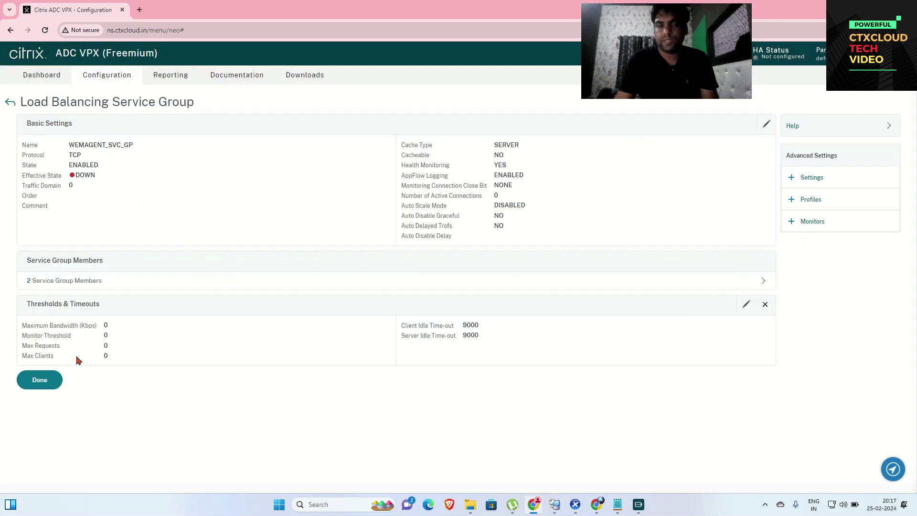
{"action": "left_click", "coordinate": [40, 379]}
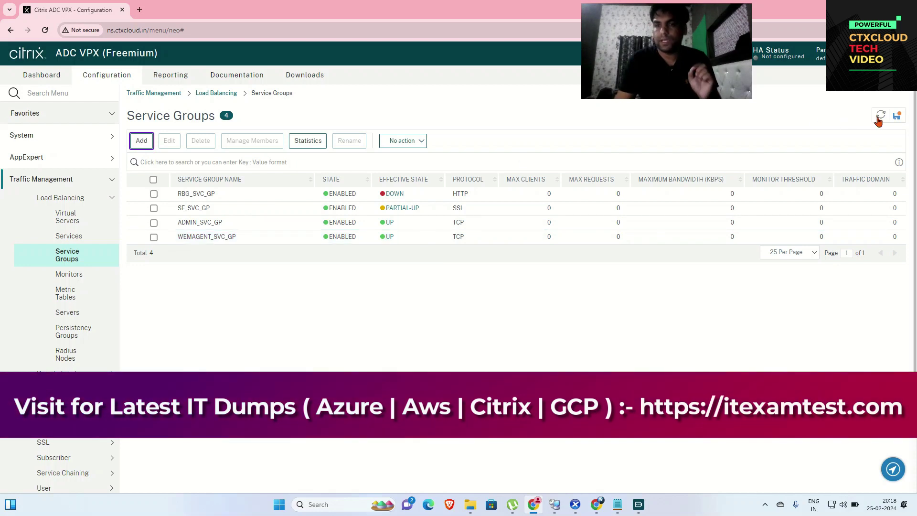
Save the Citrix ADC running configuration
{"action": "left_click", "coordinate": [897, 116]}
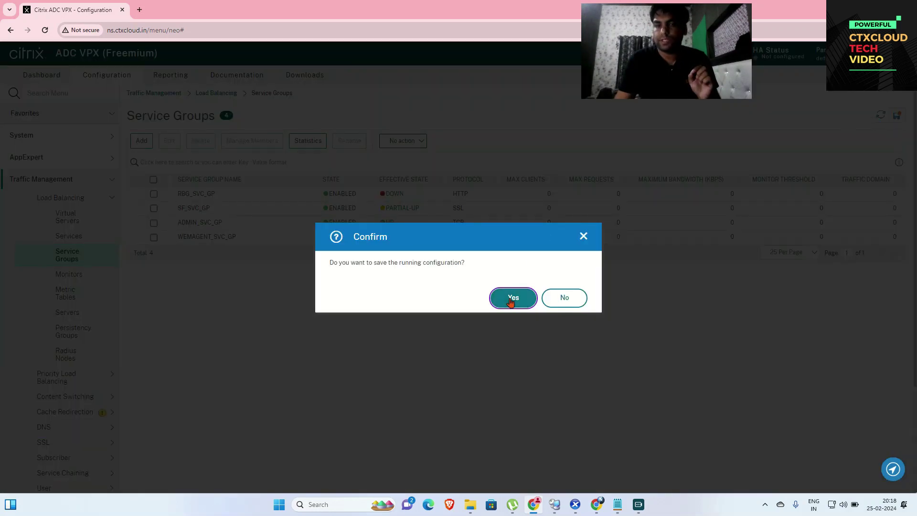
{"action": "left_click", "coordinate": [512, 300]}
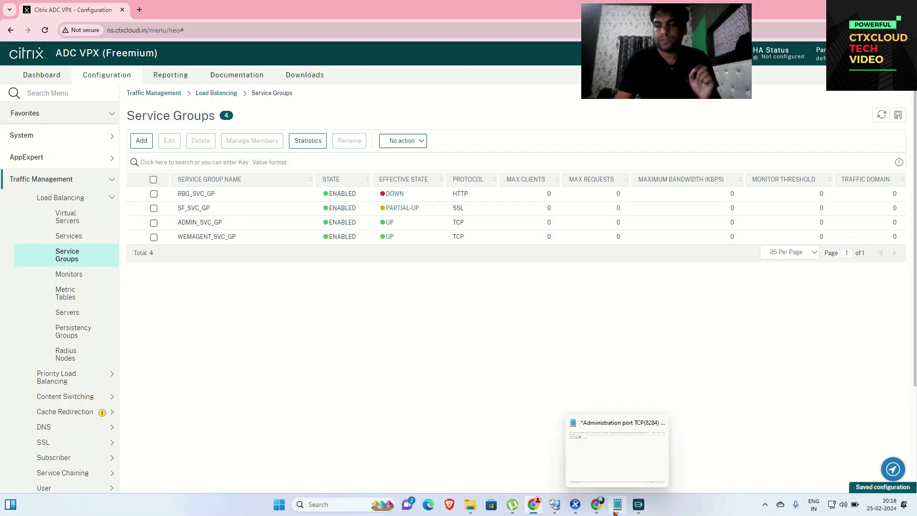
{"action": "left_click", "coordinate": [617, 504]}
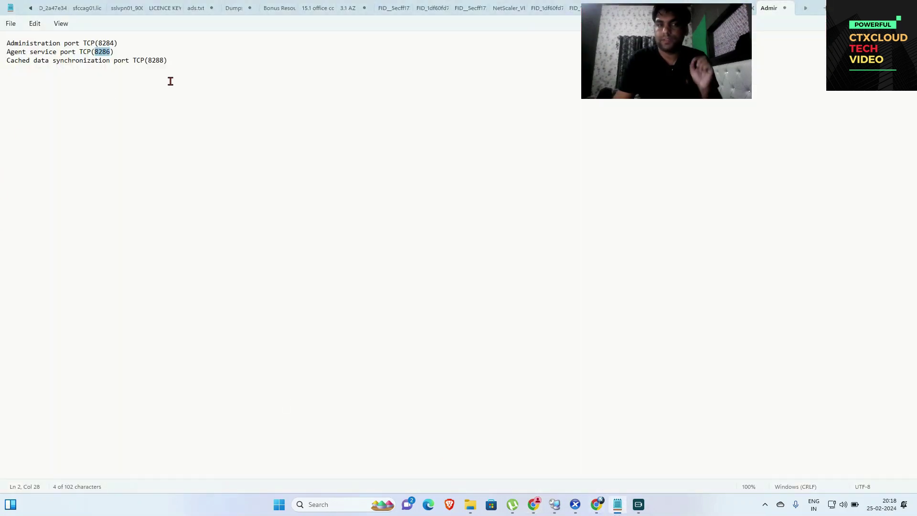
Copy the cache-sync port 8288 from line 3 of the notes and return to Service Groups
{"action": "left_click_drag", "start_coordinate": [164, 60], "coordinate": [156, 61]}
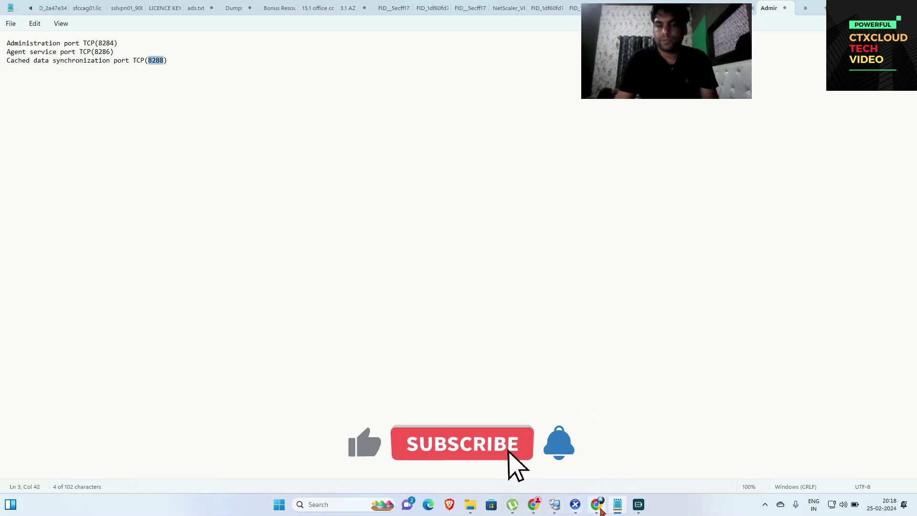
{"action": "left_click", "coordinate": [533, 505]}
Add service group CACHESYNC_SVC_GP with protocol TCP and confirm its basic settings
{"action": "left_click", "coordinate": [141, 141]}
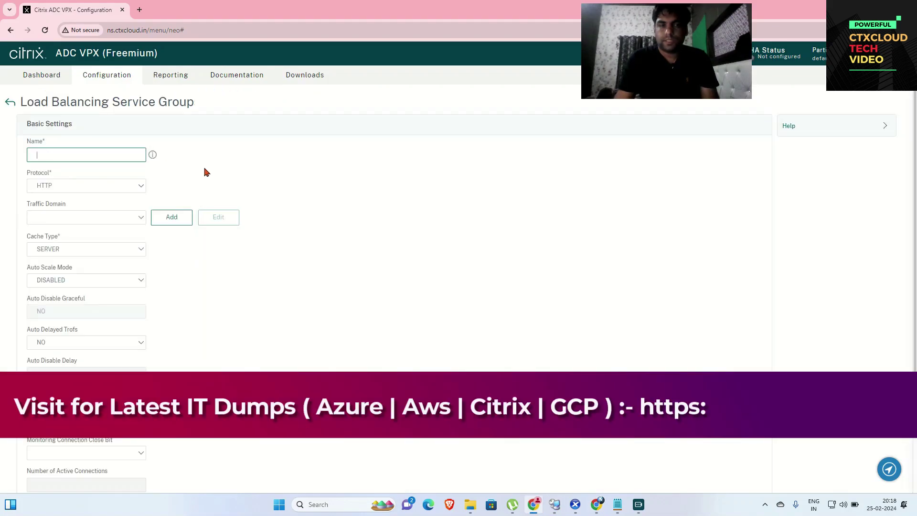
{"action": "type", "text": "CACHE"}
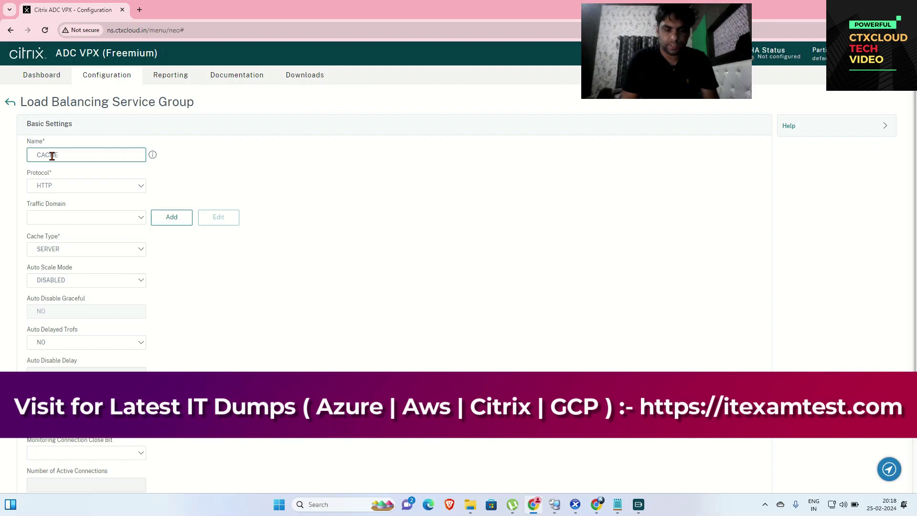
{"action": "type", "text": "SYNC_SVC_GP"}
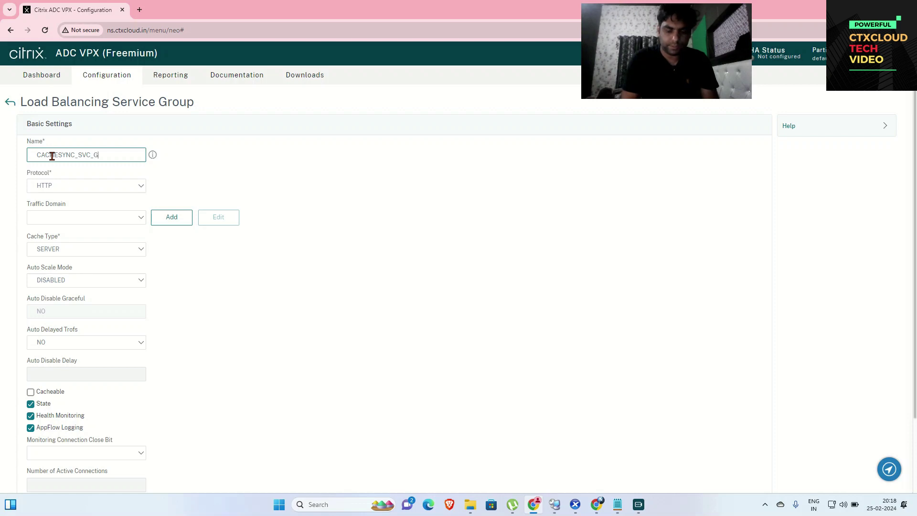
{"action": "left_click", "coordinate": [96, 186]}
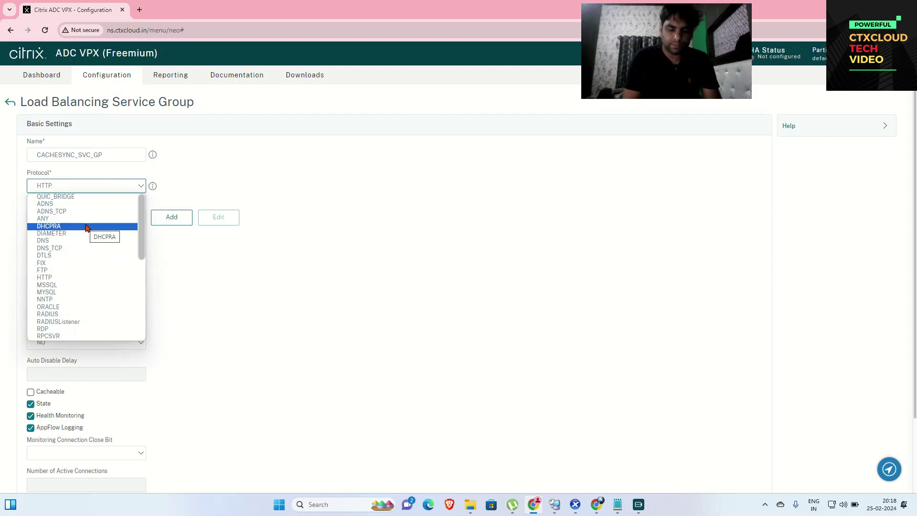
{"action": "key", "text": "t"}
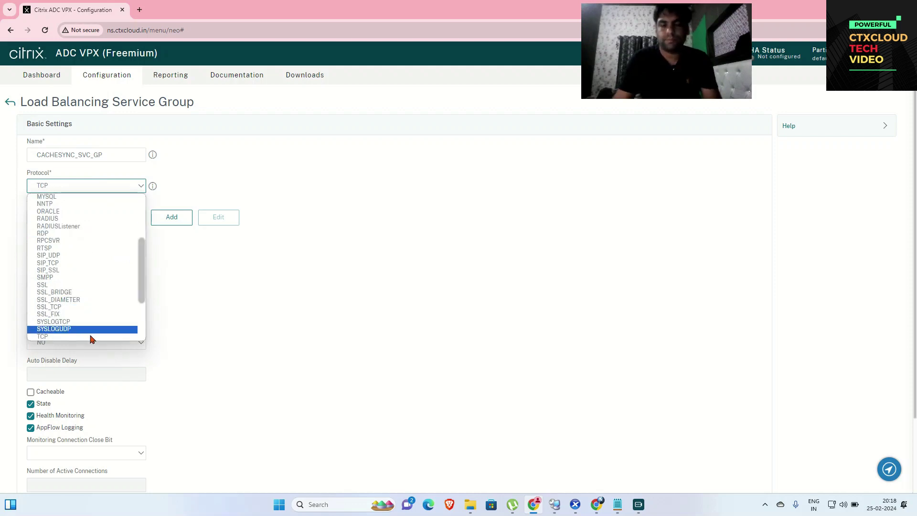
{"action": "left_click", "coordinate": [85, 333]}
{"action": "scroll", "coordinate": [86, 307], "scroll_direction": "down", "scroll_amount": 2}
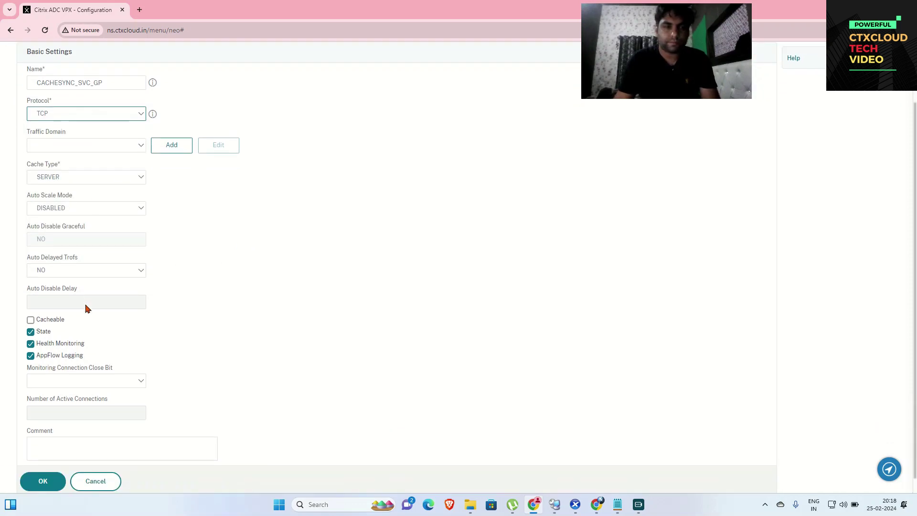
{"action": "left_click", "coordinate": [44, 464]}
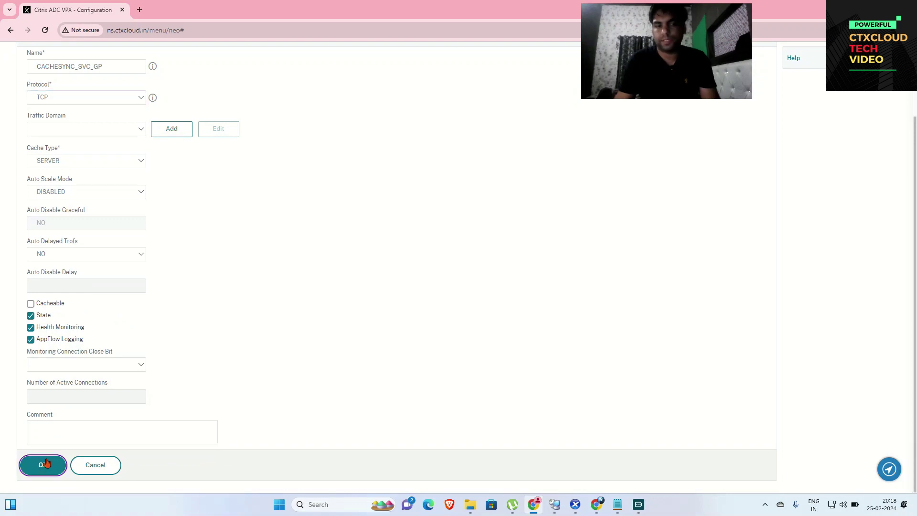
Add CTXWEMSVR01 and CTXWEMSVR02 as members on port 8288 and apply the group settings
{"action": "left_click", "coordinate": [144, 285]}
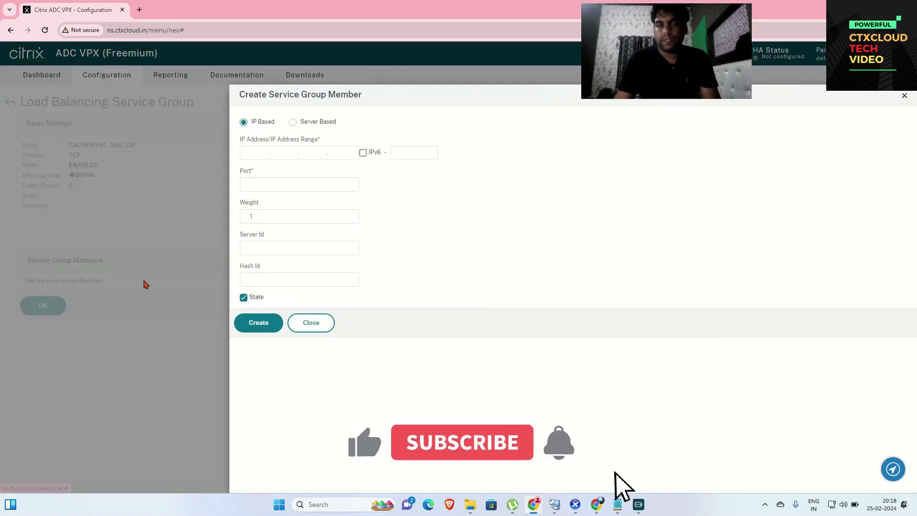
{"action": "left_click", "coordinate": [293, 123]}
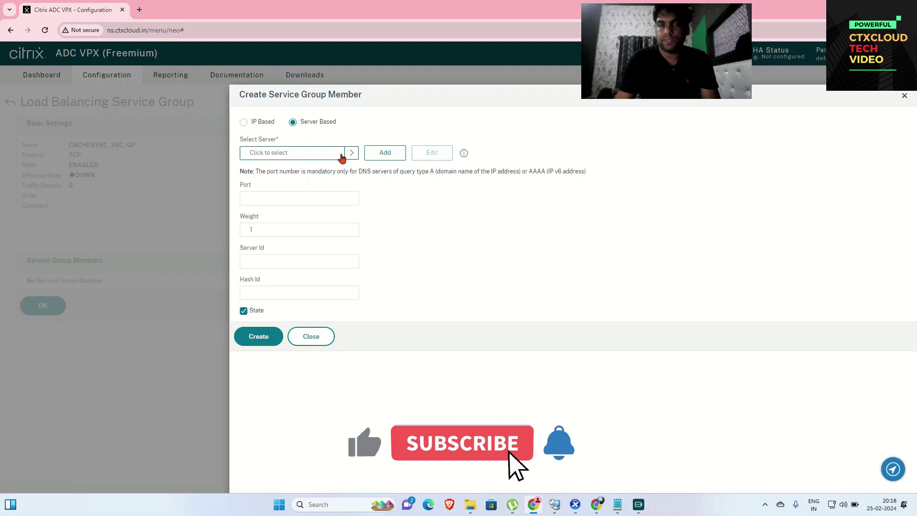
{"action": "left_click", "coordinate": [344, 154]}
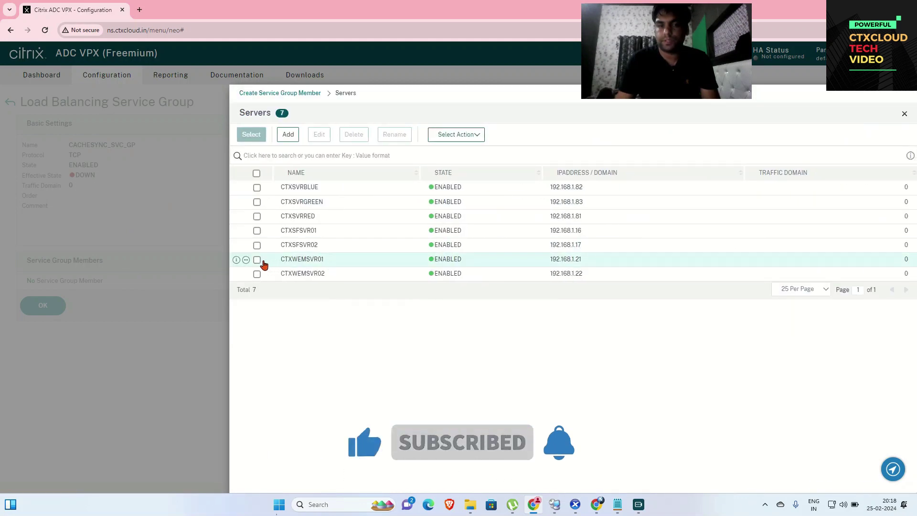
{"action": "left_click", "coordinate": [257, 260]}
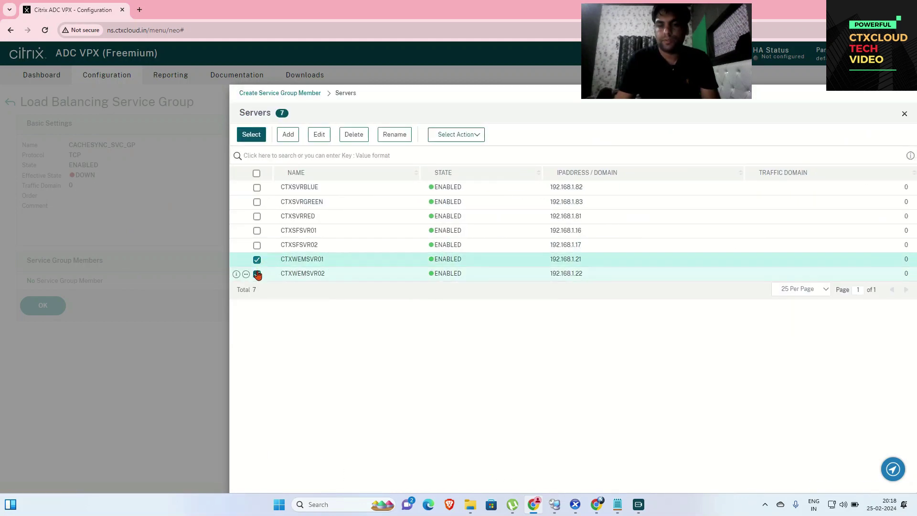
{"action": "left_click", "coordinate": [257, 274]}
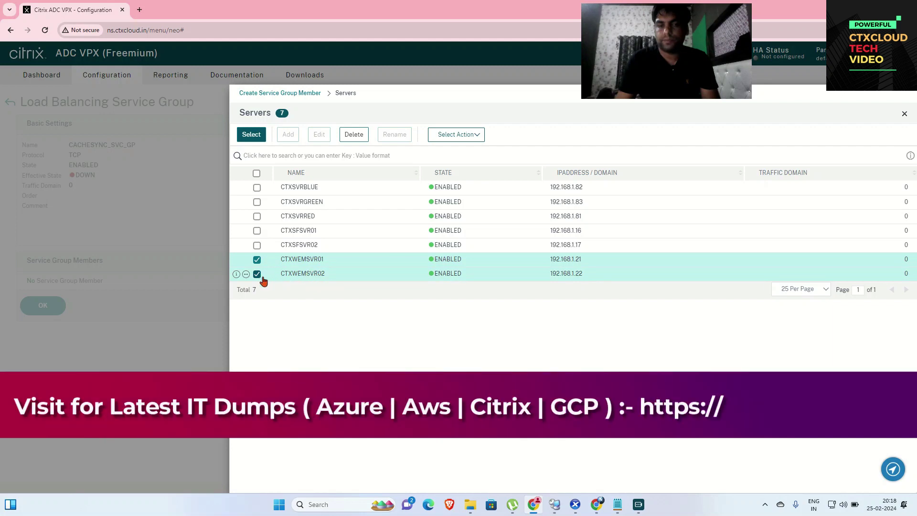
{"action": "left_click", "coordinate": [251, 135]}
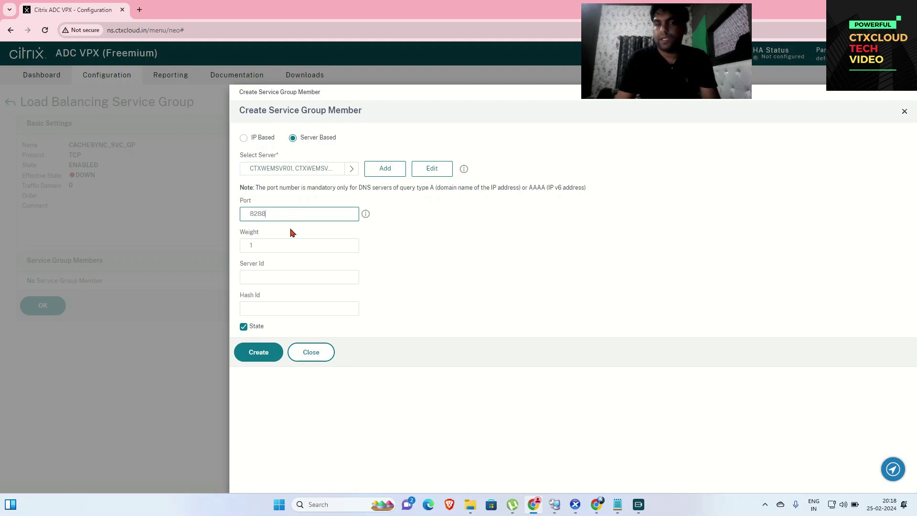
{"action": "left_click", "coordinate": [259, 354]}
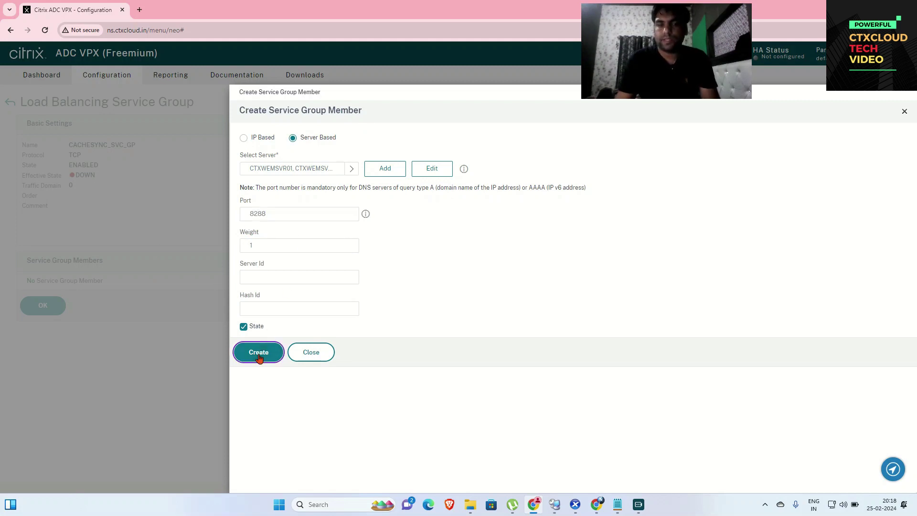
{"action": "left_click", "coordinate": [59, 314]}
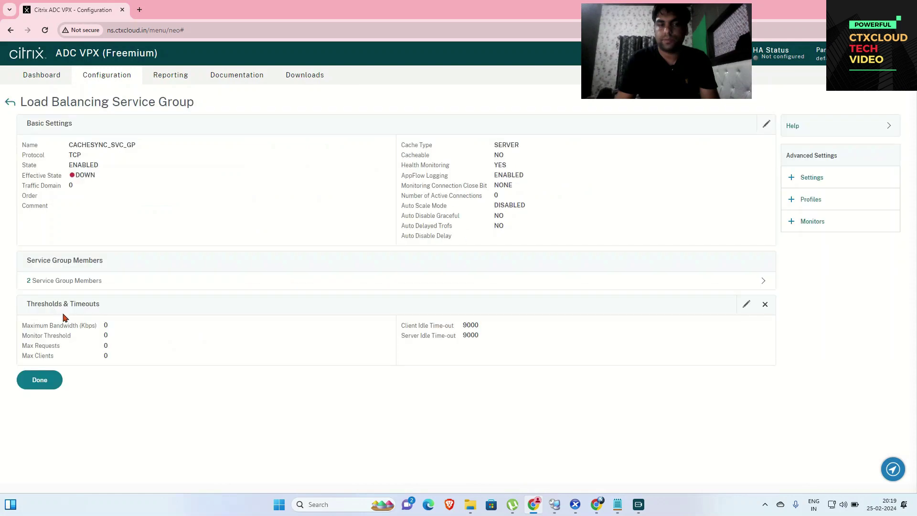
Finish CACHESYNC_SVC_GP and check the members bound to ADMIN_SVC_GP on port 8284
{"action": "left_click", "coordinate": [40, 380]}
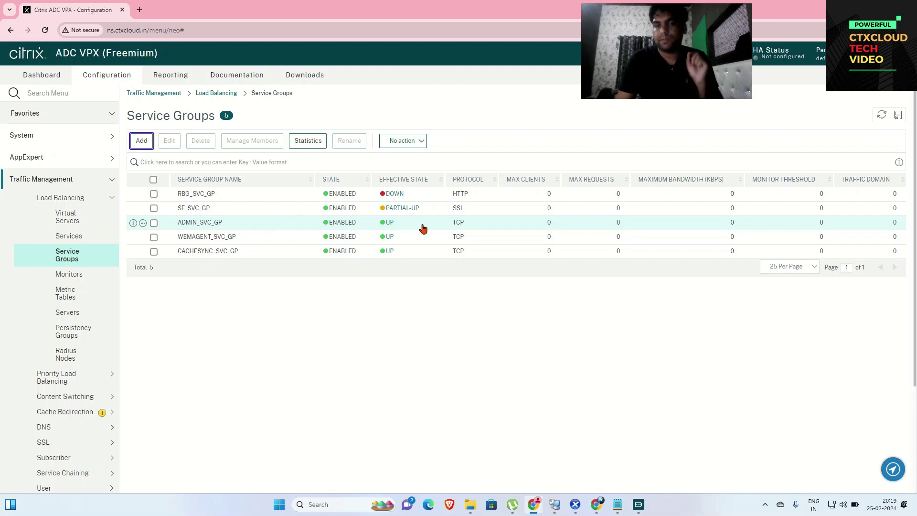
{"action": "left_click", "coordinate": [197, 223]}
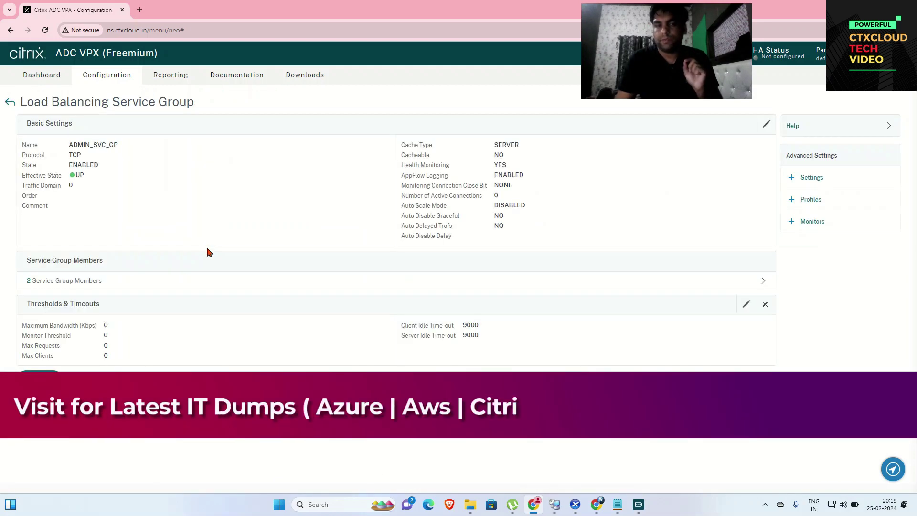
{"action": "left_click", "coordinate": [187, 284]}
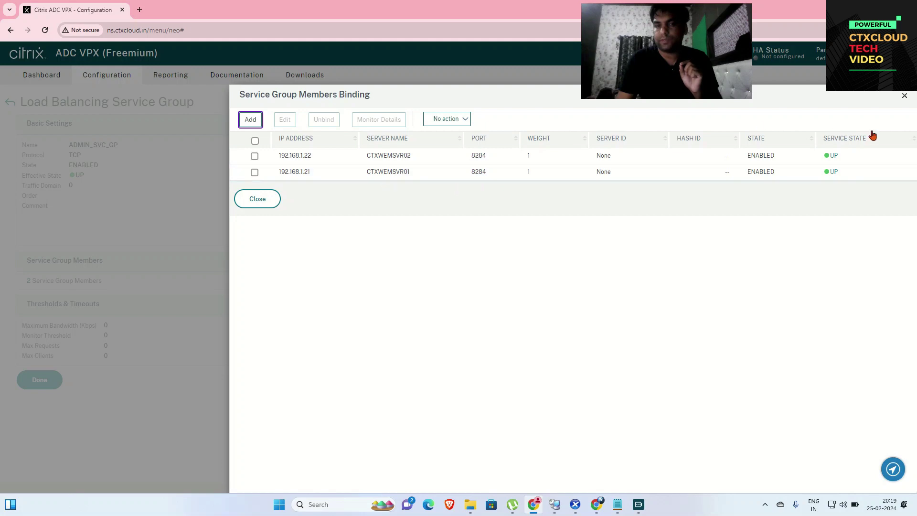
{"action": "left_click", "coordinate": [904, 97]}
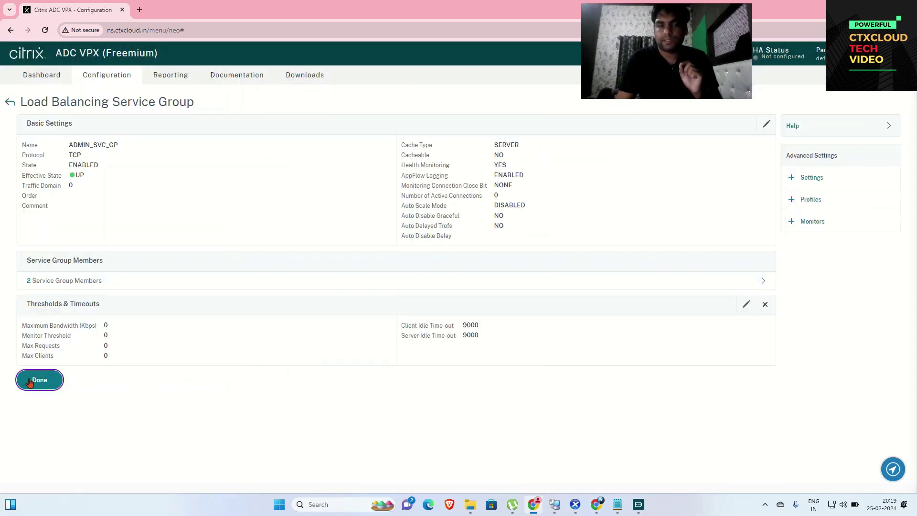
{"action": "left_click", "coordinate": [29, 382]}
Check that WEMAGENT_SVC_GP has both WEM servers bound on port 8286
{"action": "double_click", "coordinate": [213, 239]}
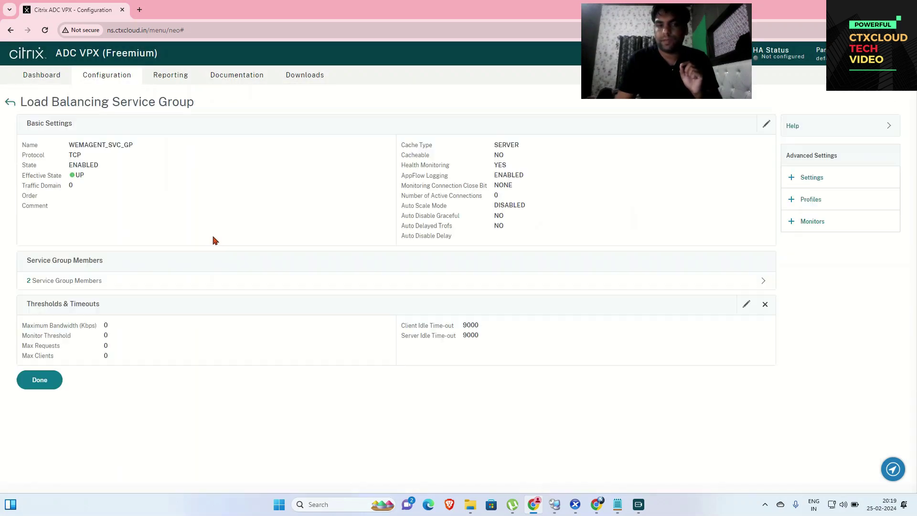
{"action": "left_click", "coordinate": [122, 286]}
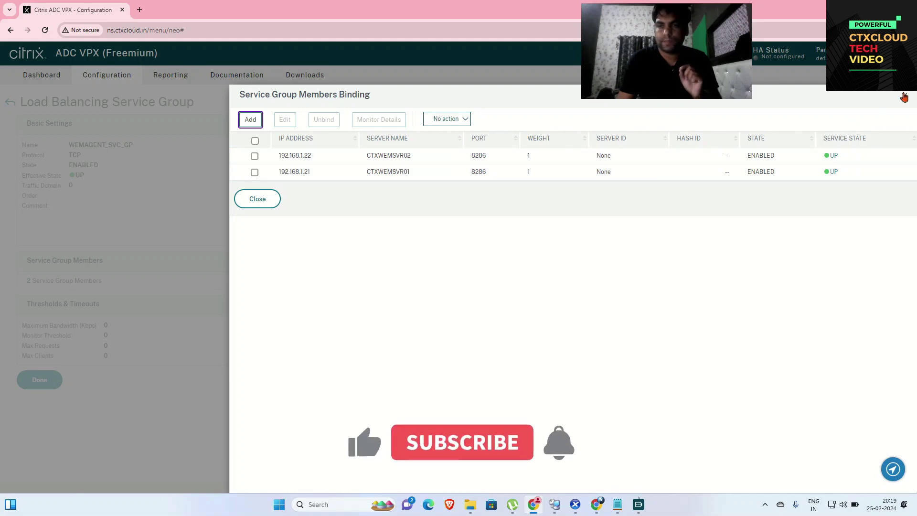
{"action": "left_click", "coordinate": [257, 198]}
{"action": "left_click", "coordinate": [40, 379]}
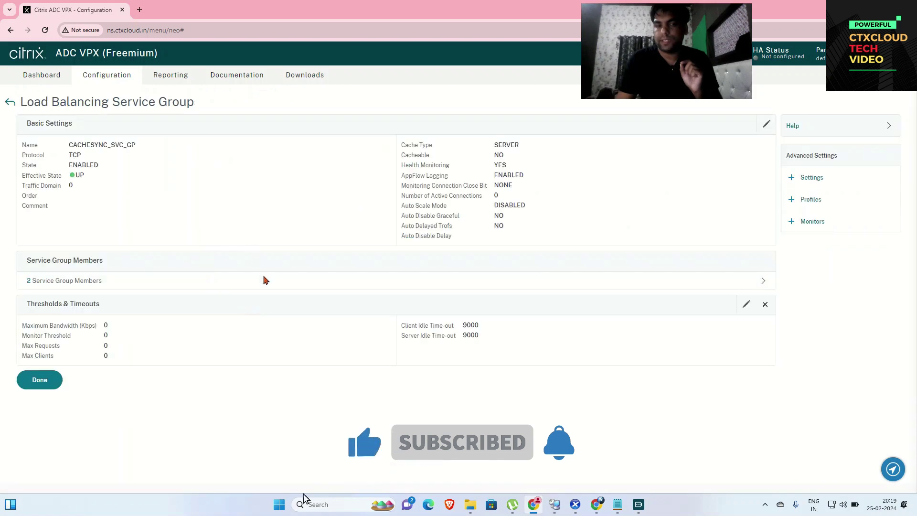
Check CACHESYNC_SVC_GP's members on port 8288 and save the running configuration
{"action": "left_click", "coordinate": [239, 282]}
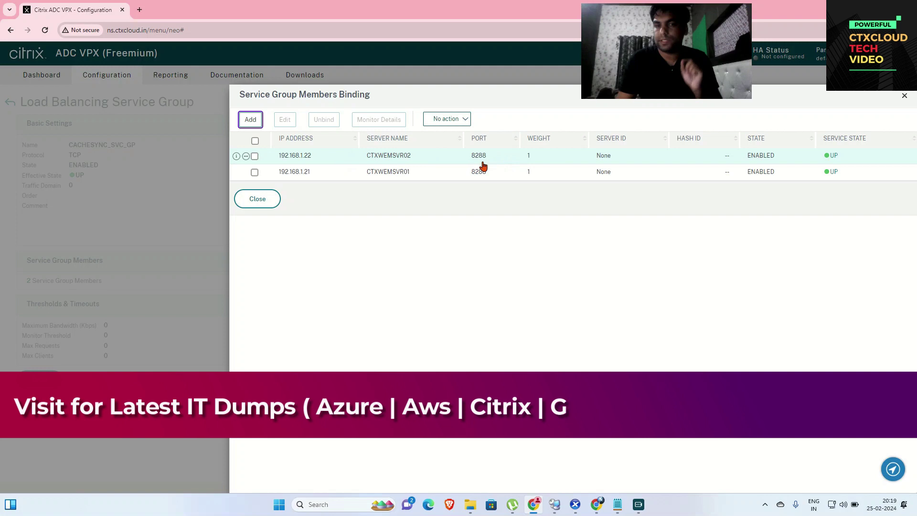
{"action": "left_click", "coordinate": [257, 199]}
{"action": "left_click", "coordinate": [40, 378]}
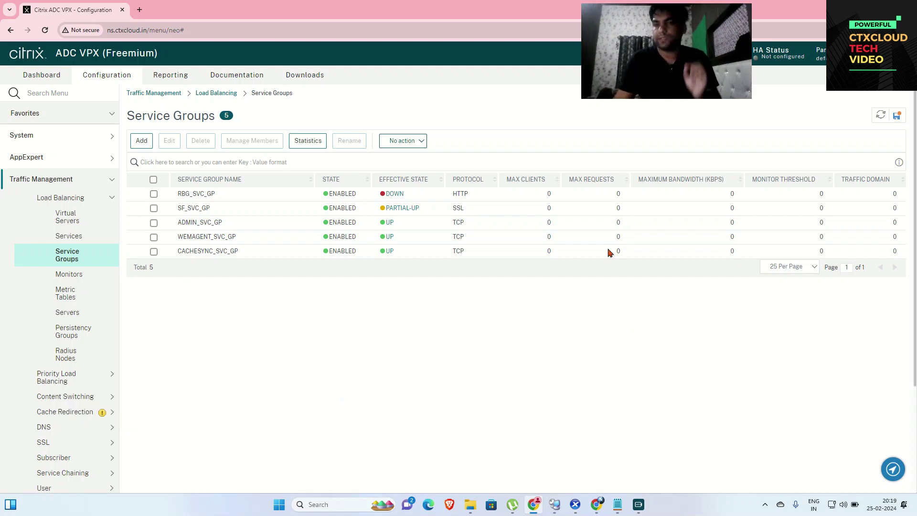
{"action": "left_click", "coordinate": [899, 117]}
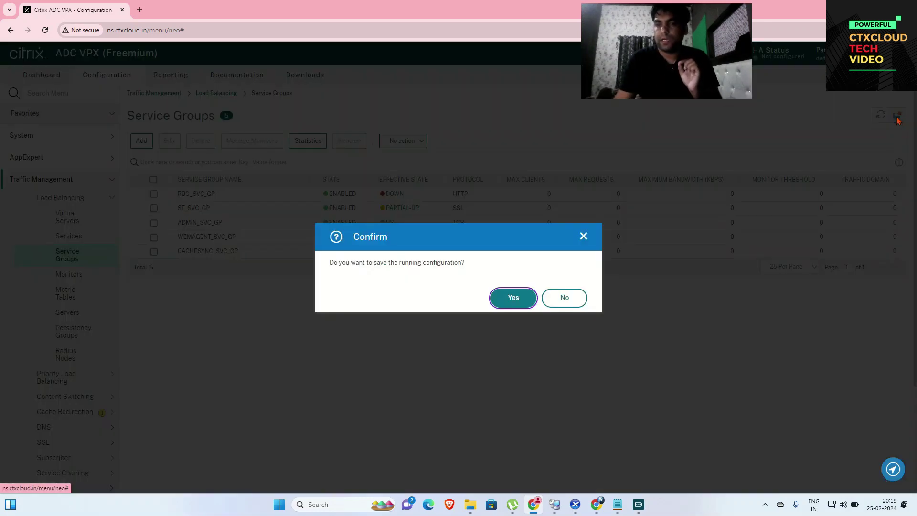
{"action": "left_click", "coordinate": [514, 298]}
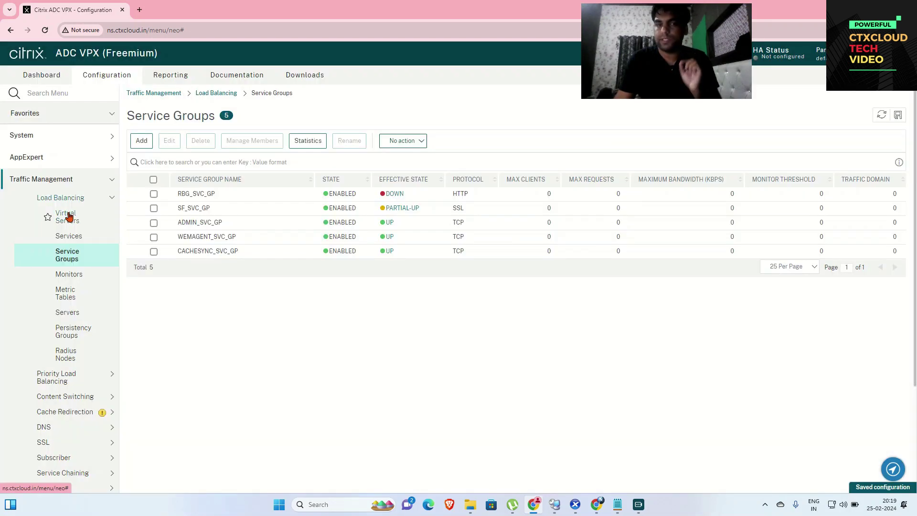
Start a new load balancing virtual server WEMADMIN_LB_VIP with protocol TCP
{"action": "left_click", "coordinate": [67, 217]}
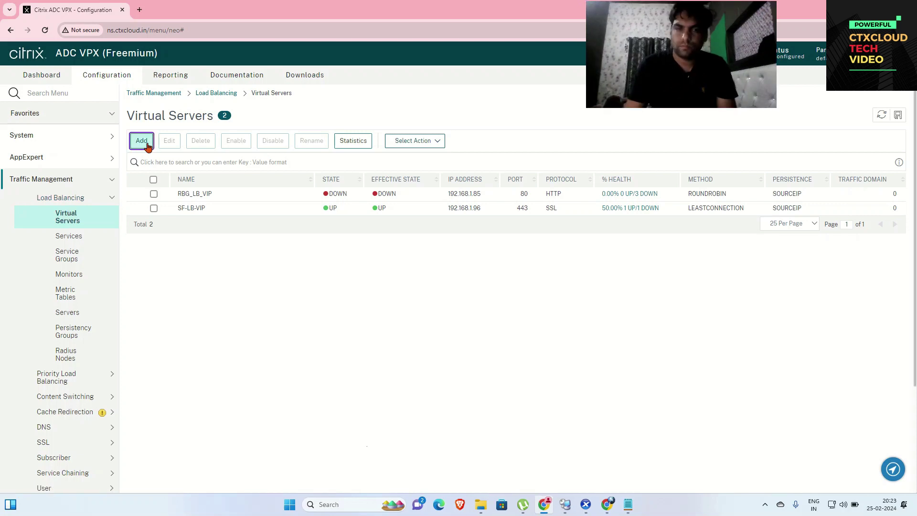
{"action": "left_click", "coordinate": [141, 140]}
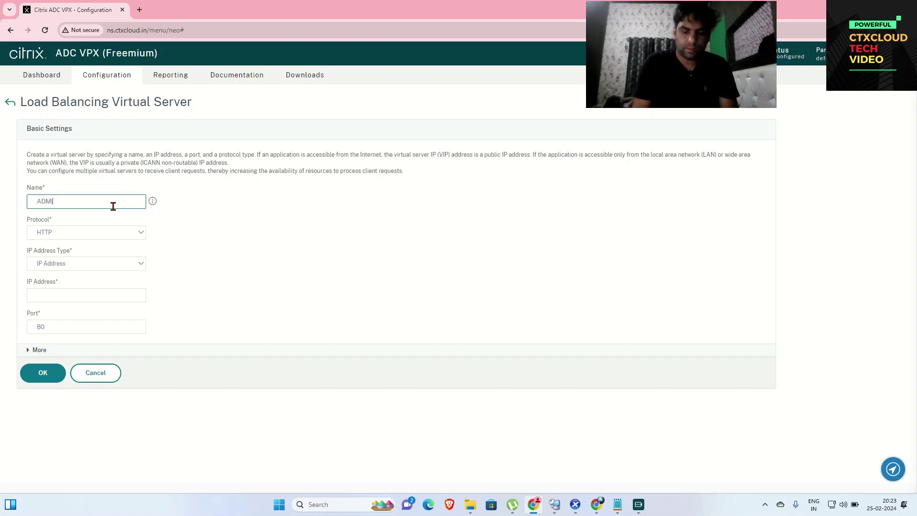
{"action": "key", "text": "BackSpace"}
{"action": "type", "text": "WEM"}
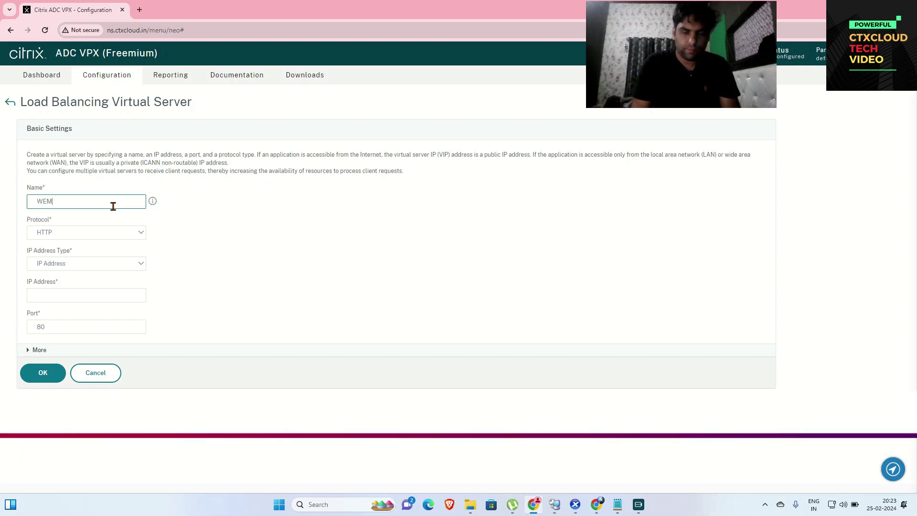
{"action": "type", "text": "ADMIN_LB_VIP"}
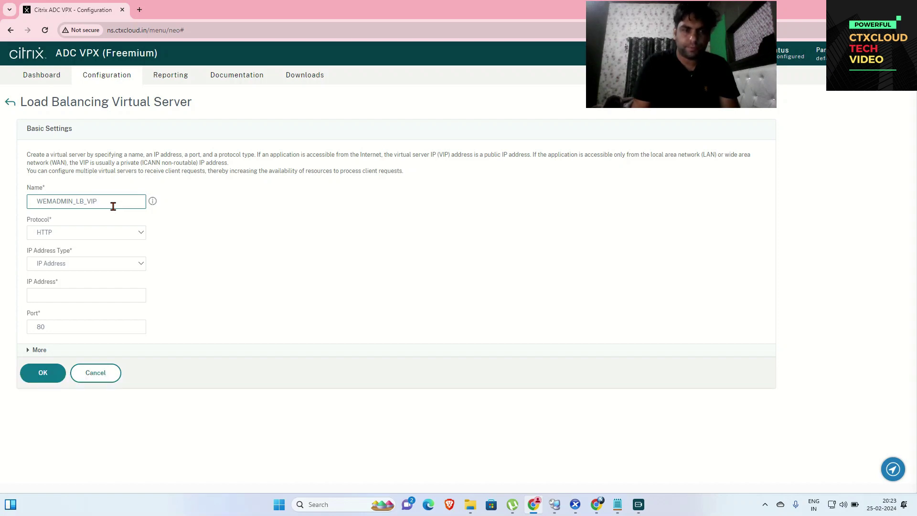
{"action": "left_click", "coordinate": [87, 232]}
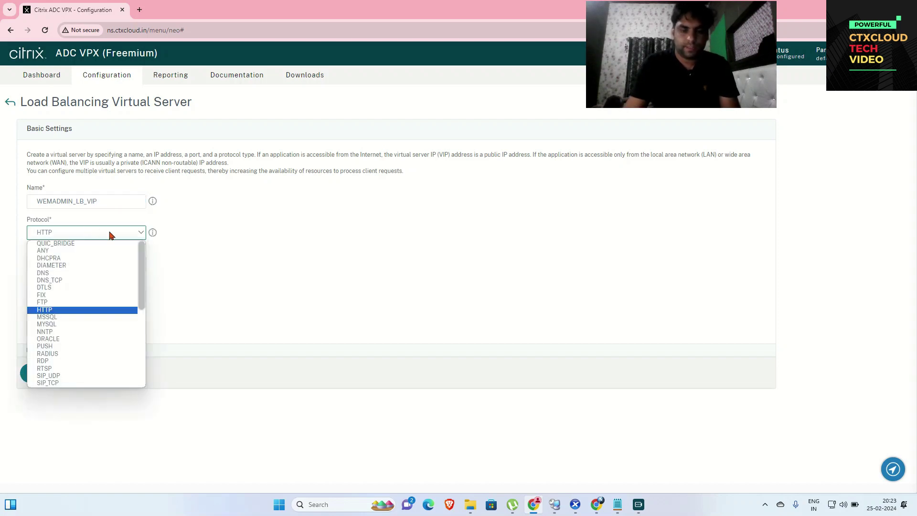
{"action": "key", "text": "t"}
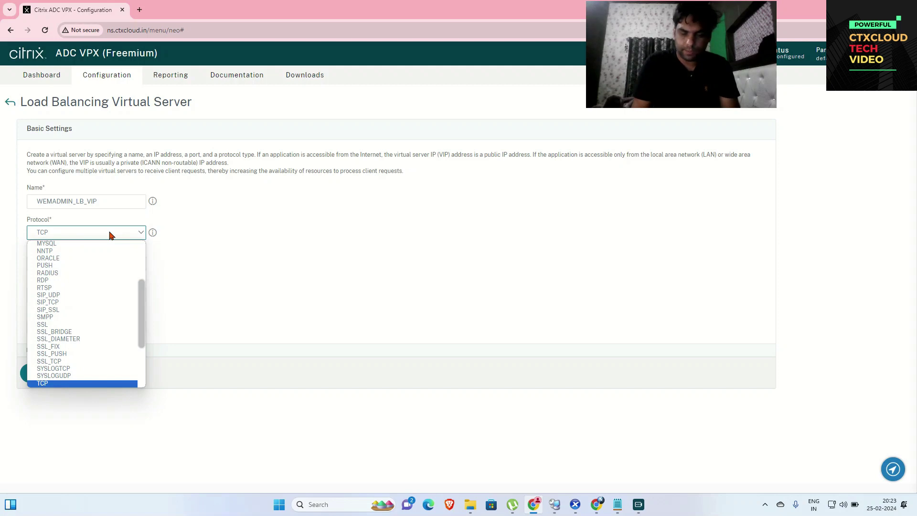
{"action": "key", "text": "p"}
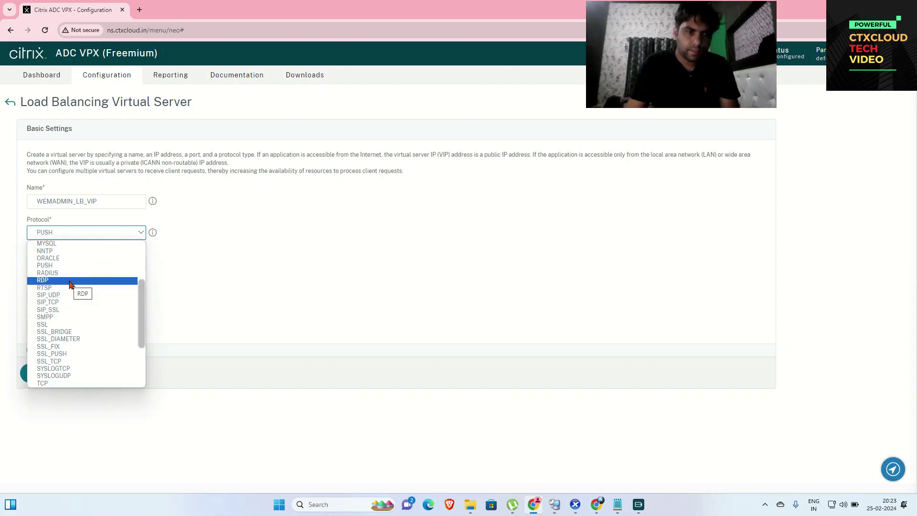
{"action": "key", "text": "t"}
{"action": "key", "text": "t"}
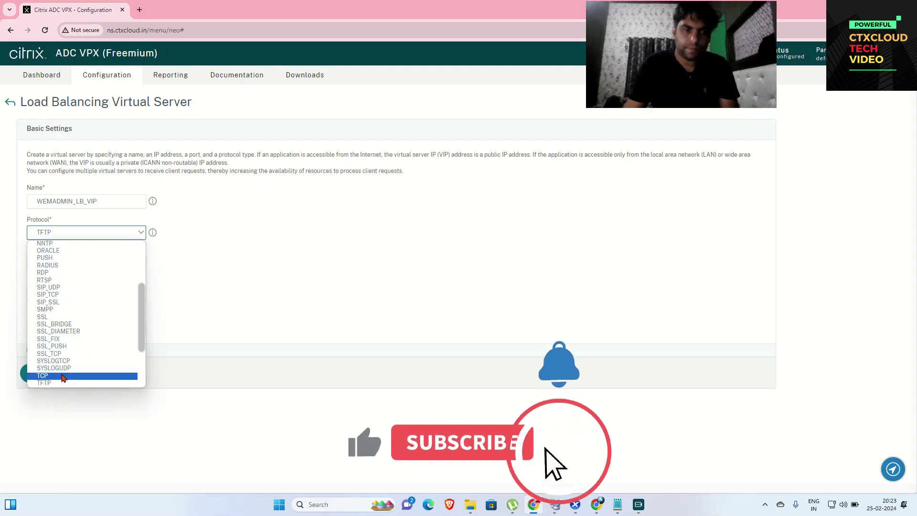
{"action": "left_click", "coordinate": [63, 378]}
Enter IP address 192.168.1.23 and port 8284 copied from the notes
{"action": "left_click", "coordinate": [56, 296]}
{"action": "type", "text": "192.16"}
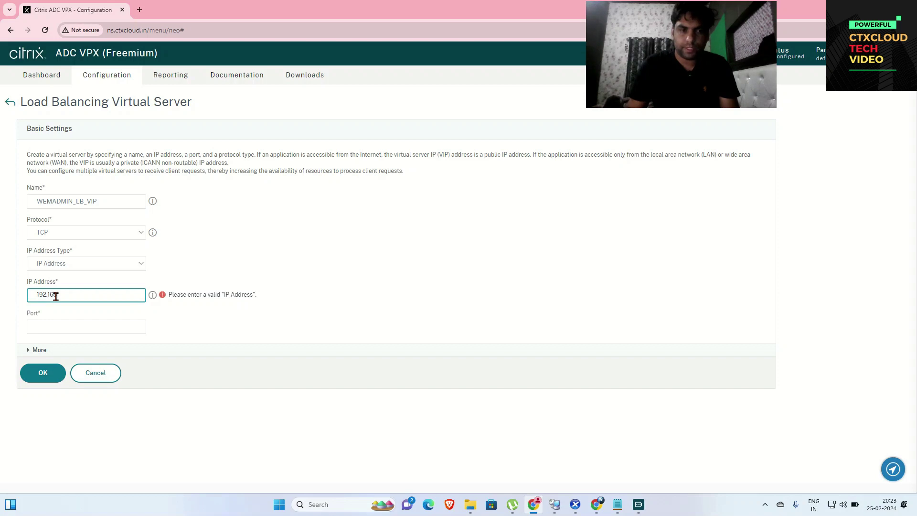
{"action": "type", "text": "3"}
{"action": "left_click", "coordinate": [81, 324]}
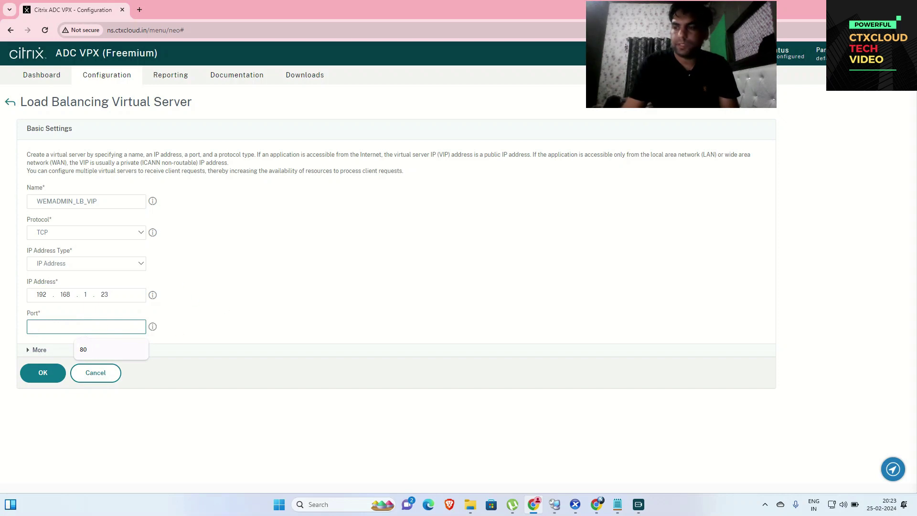
{"action": "key", "text": "alt+Tab"}
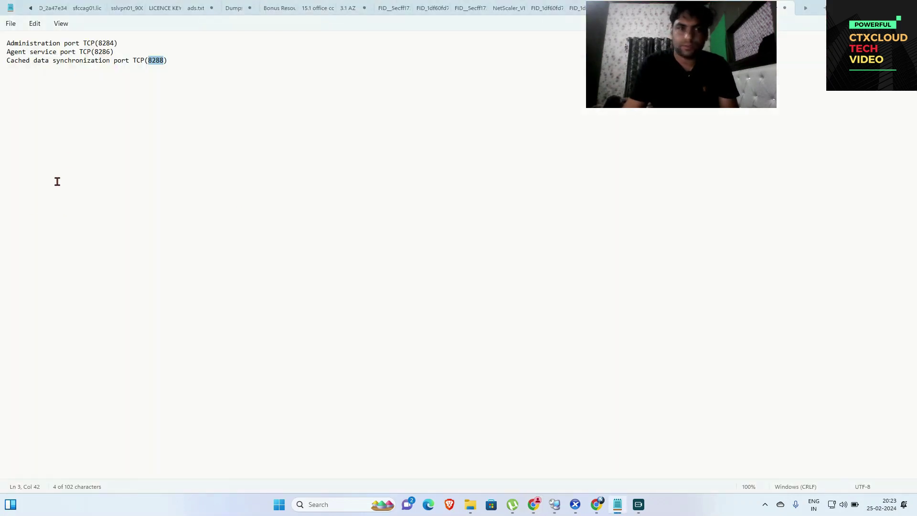
{"action": "double_click", "coordinate": [106, 43]}
{"action": "key", "text": "ctrl+c"}
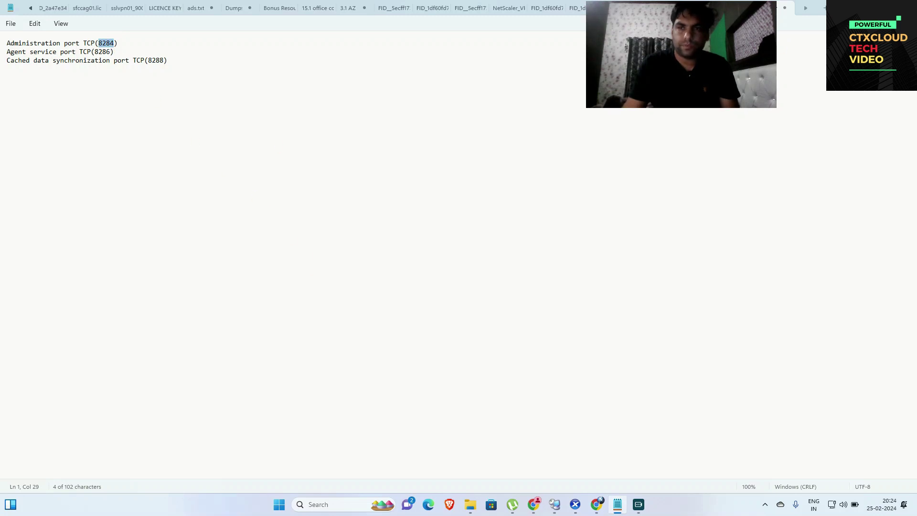
{"action": "key", "text": "alt+Tab"}
{"action": "key", "text": "ctrl+v"}
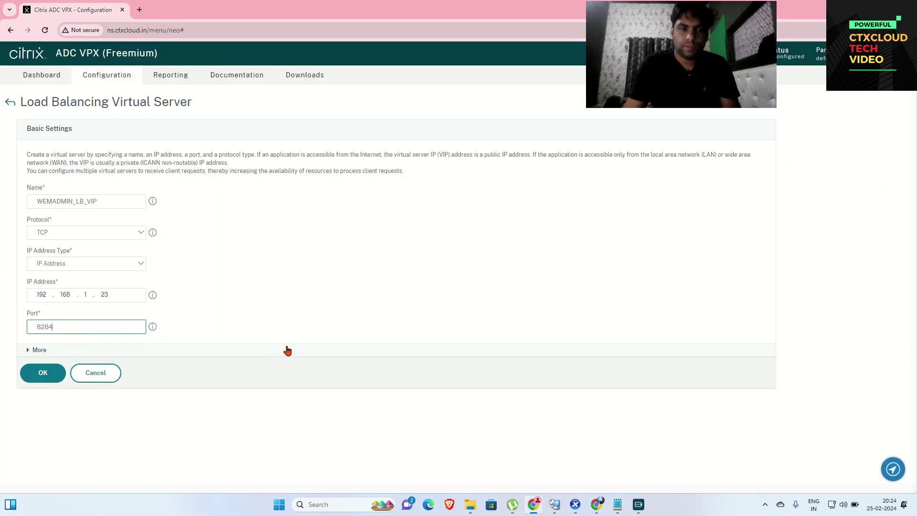
Bind service group ADMIN_SVC_GP to WEMADMIN_LB_VIP and finish the virtual server
{"action": "left_click", "coordinate": [43, 371]}
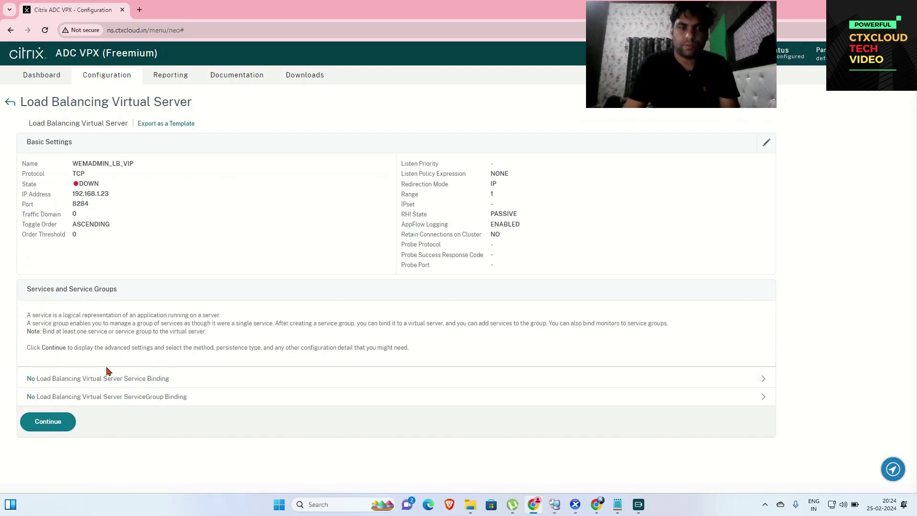
{"action": "left_click", "coordinate": [187, 399]}
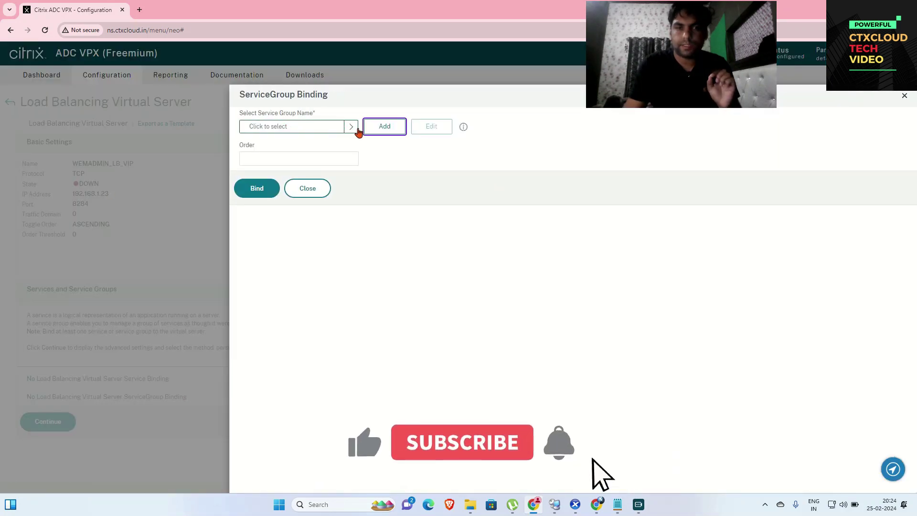
{"action": "left_click", "coordinate": [353, 127]}
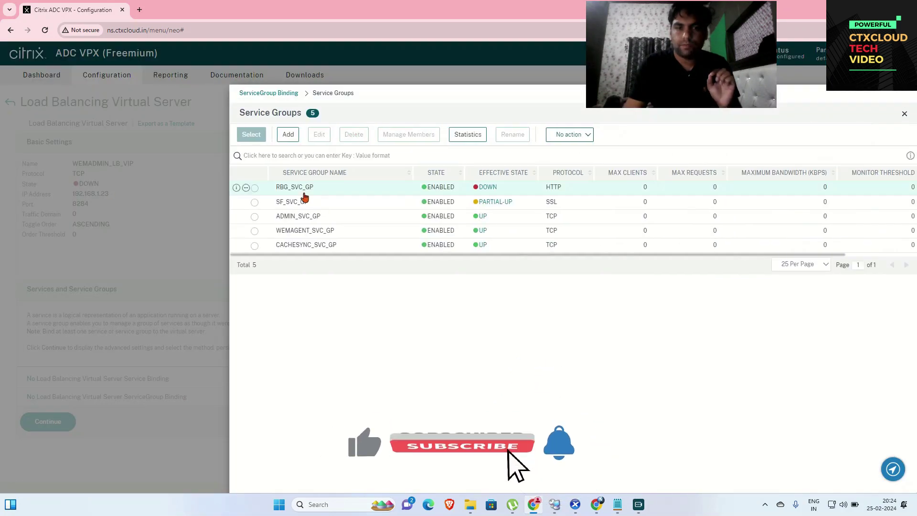
{"action": "left_click", "coordinate": [255, 216]}
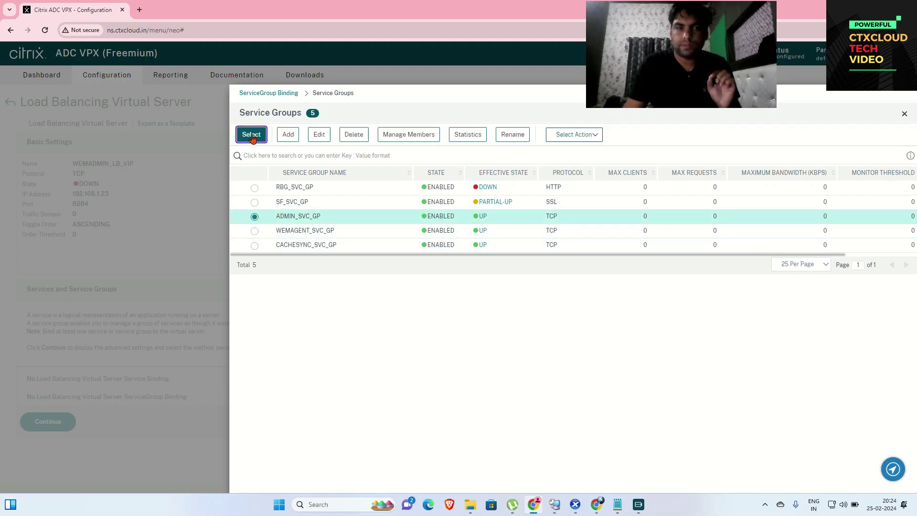
{"action": "left_click", "coordinate": [252, 136]}
{"action": "left_click", "coordinate": [254, 205]}
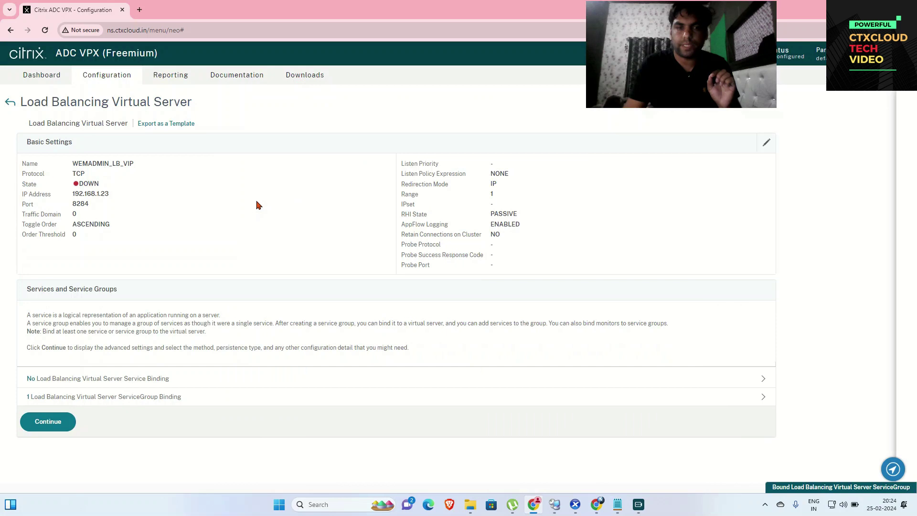
{"action": "left_click", "coordinate": [53, 420]}
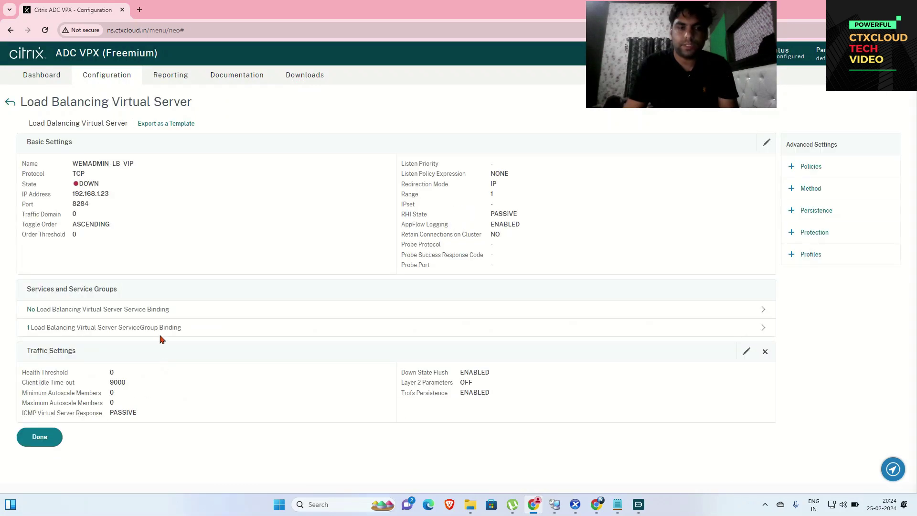
{"action": "left_click", "coordinate": [44, 438]}
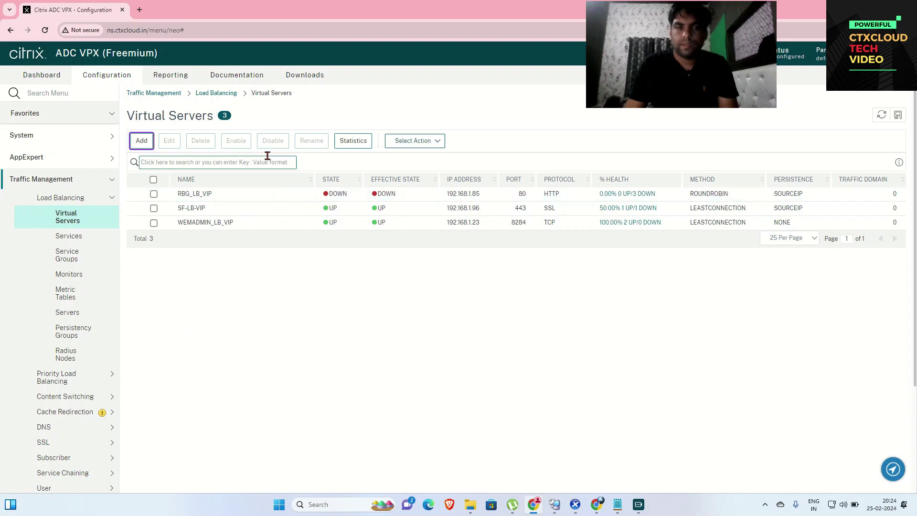
Start another virtual server named WEMAGENT_LB_VIP with protocol TCP
{"action": "left_click", "coordinate": [141, 142]}
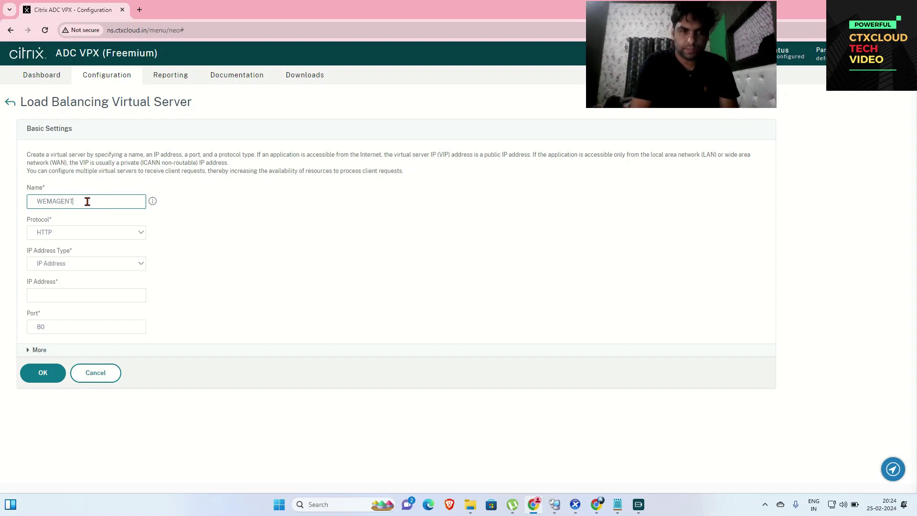
{"action": "type", "text": "WEMAGENT-"}
{"action": "key", "text": "BackSpace"}
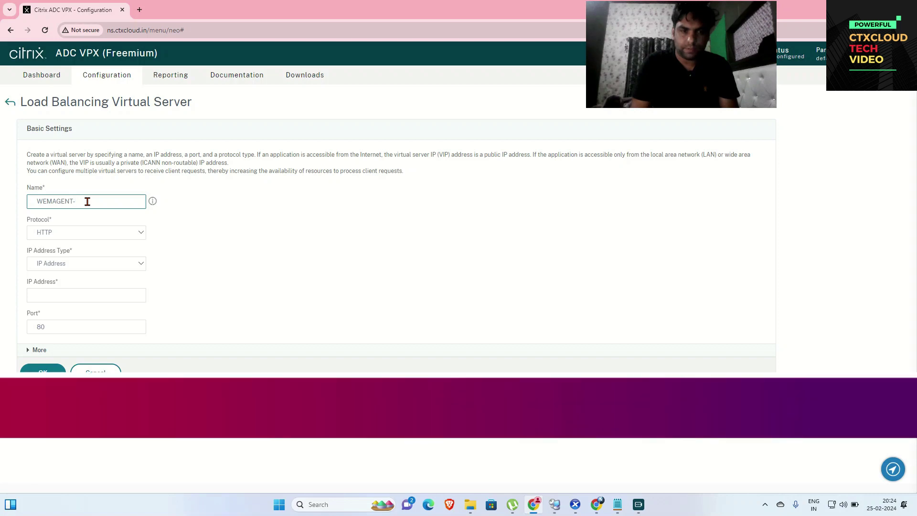
{"action": "type", "text": "_LB_VIP"}
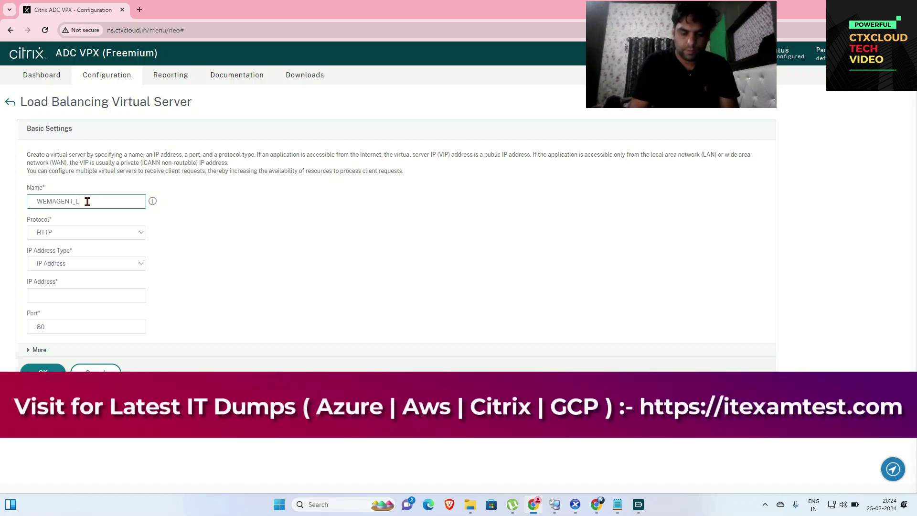
{"action": "left_click", "coordinate": [97, 234]}
{"action": "key", "text": "t"}
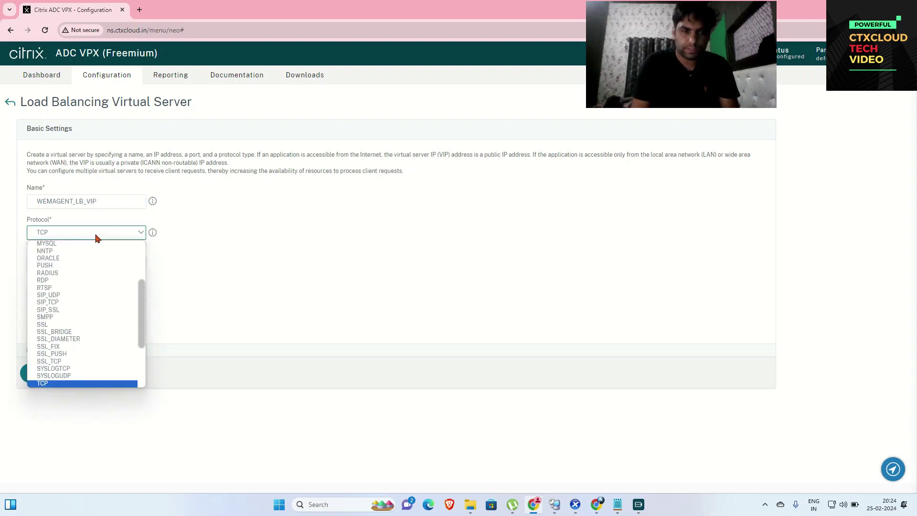
{"action": "key", "text": "p"}
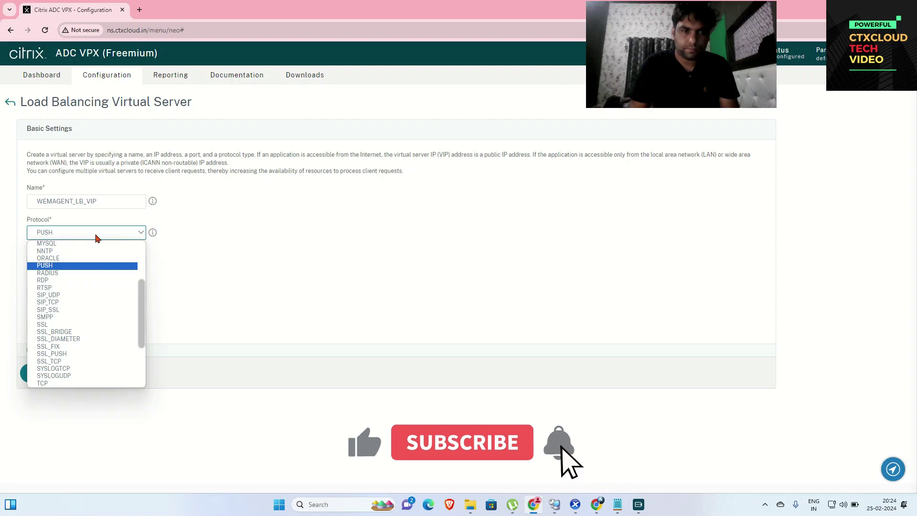
{"action": "key", "text": "t"}
{"action": "left_click", "coordinate": [58, 384]}
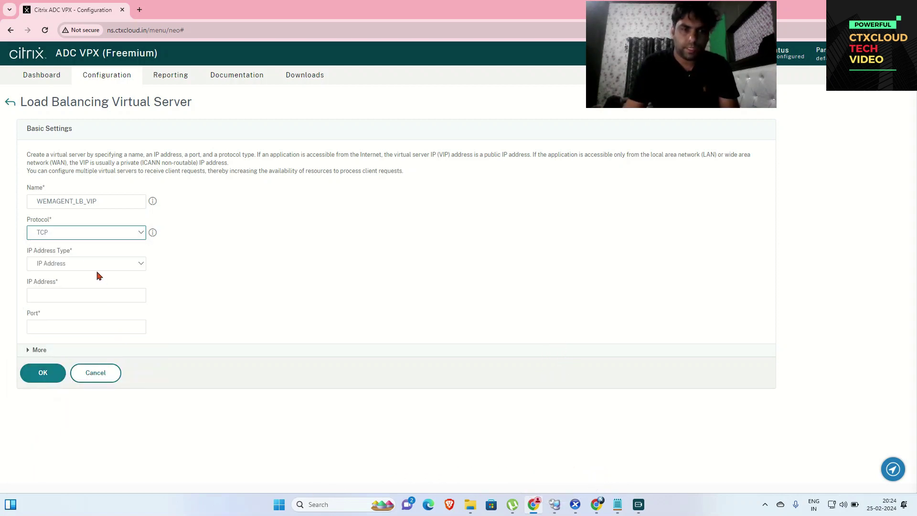
Set its IP address to 192.168.1.23 and copy agent port 8286 from the notes
{"action": "left_click", "coordinate": [65, 263]}
{"action": "left_click", "coordinate": [59, 273]}
{"action": "left_click", "coordinate": [51, 296]}
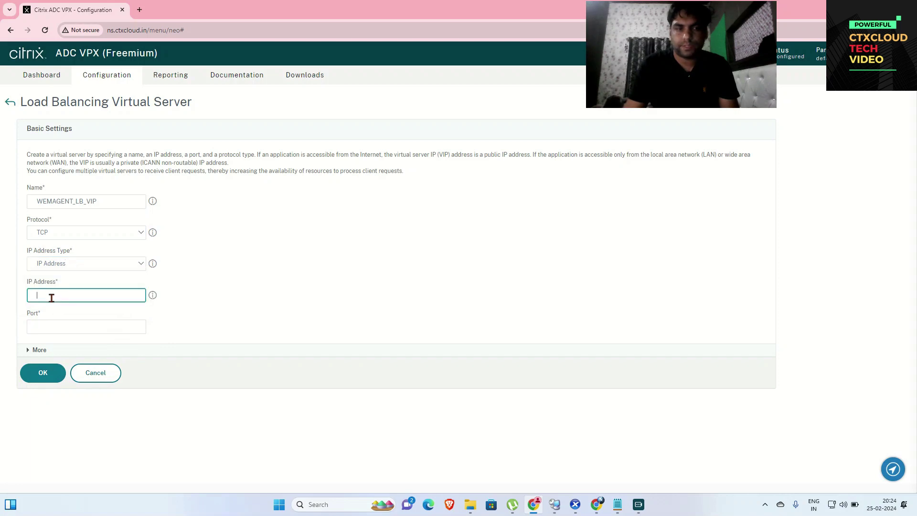
{"action": "type", "text": "192.168.1"}
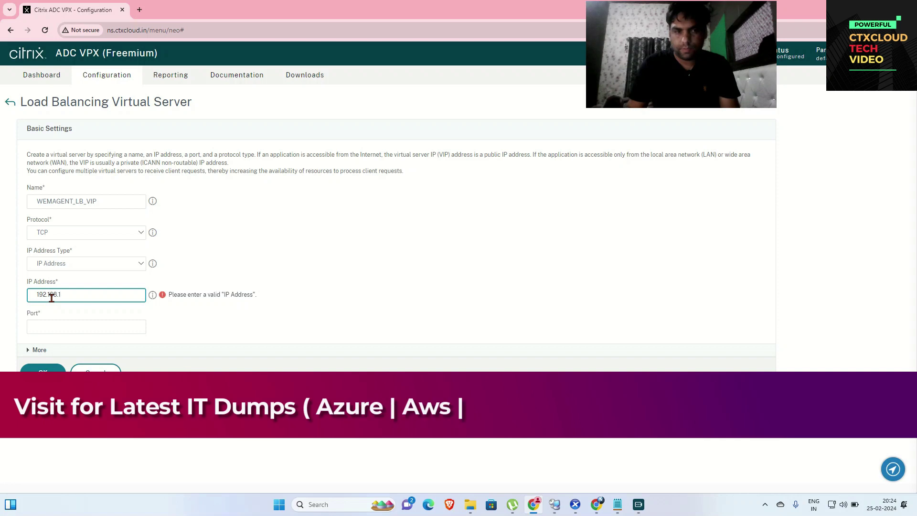
{"action": "type", "text": ".23"}
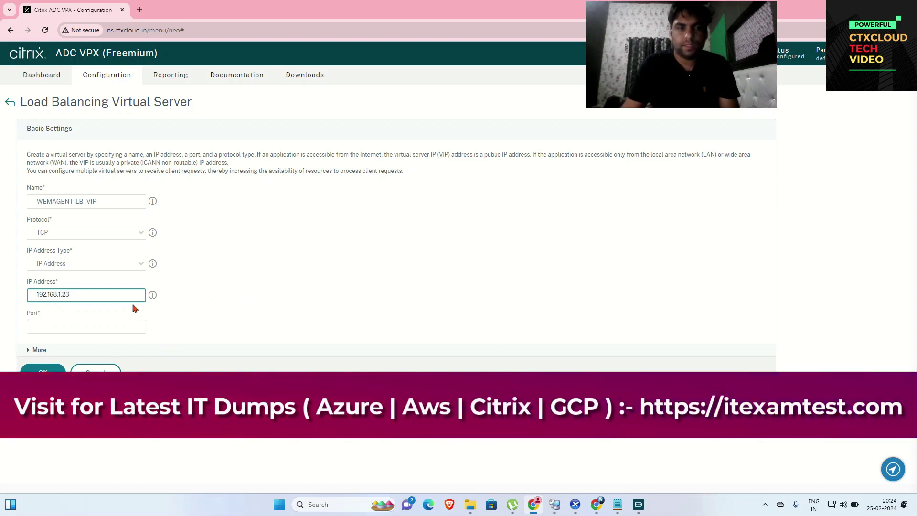
{"action": "left_click", "coordinate": [618, 505]}
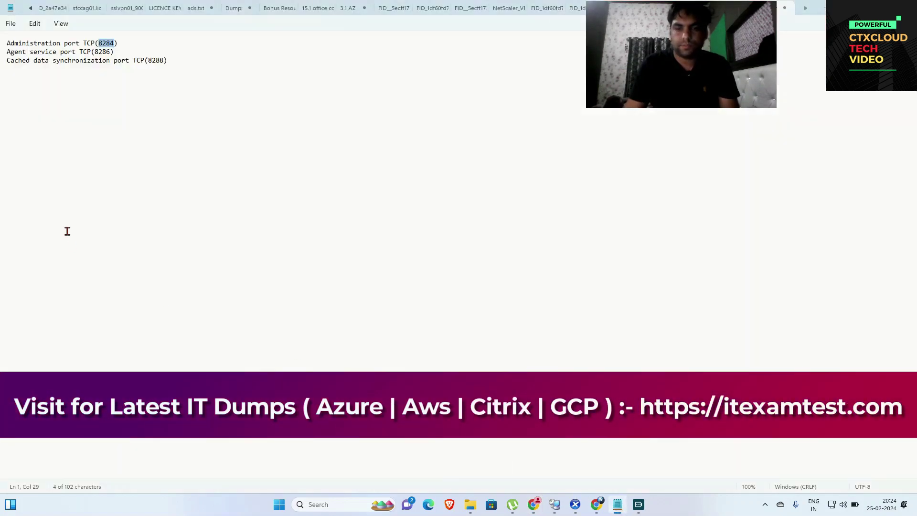
{"action": "double_click", "coordinate": [104, 52]}
{"action": "key", "text": "ctrl+c"}
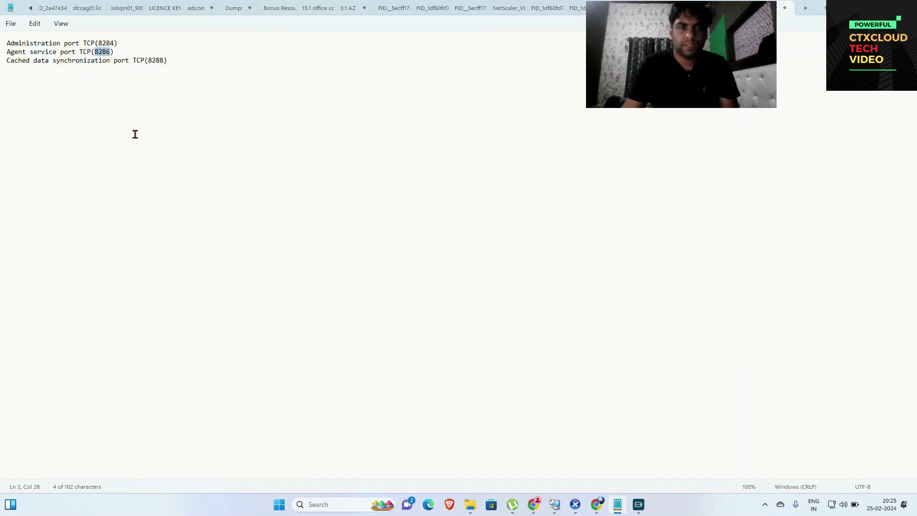
{"action": "key", "text": "alt+Tab"}
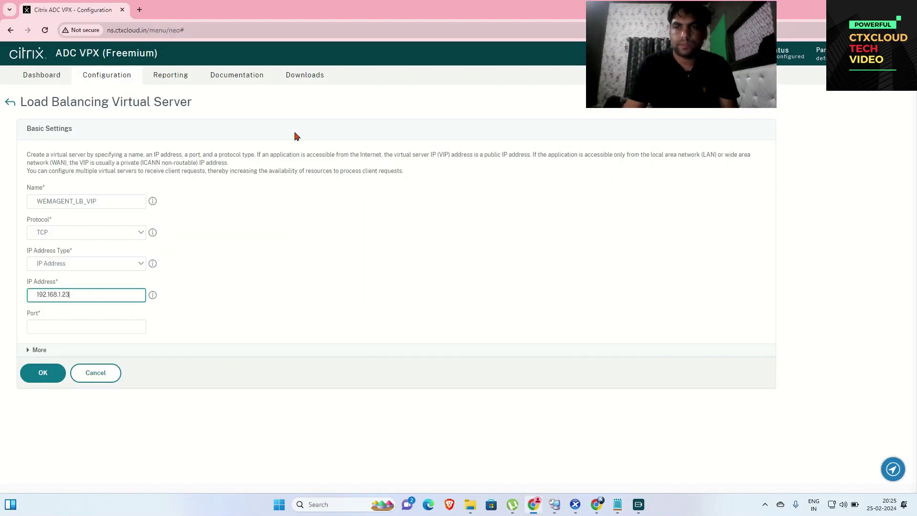
Enter port 8286 and create the WEMAGENT_LB_VIP virtual server
{"action": "left_click", "coordinate": [57, 325]}
{"action": "key", "text": "ctrl+v"}
{"action": "left_click", "coordinate": [22, 377]}
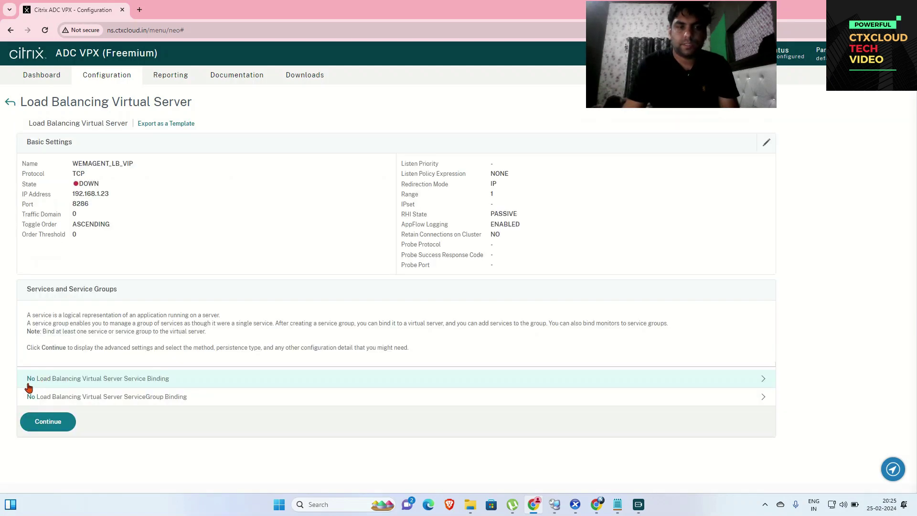
Bind service group WEMAGENT_SVC_GP to WEMAGENT_LB_VIP and finish back to the Virtual Servers list
{"action": "left_click", "coordinate": [241, 396]}
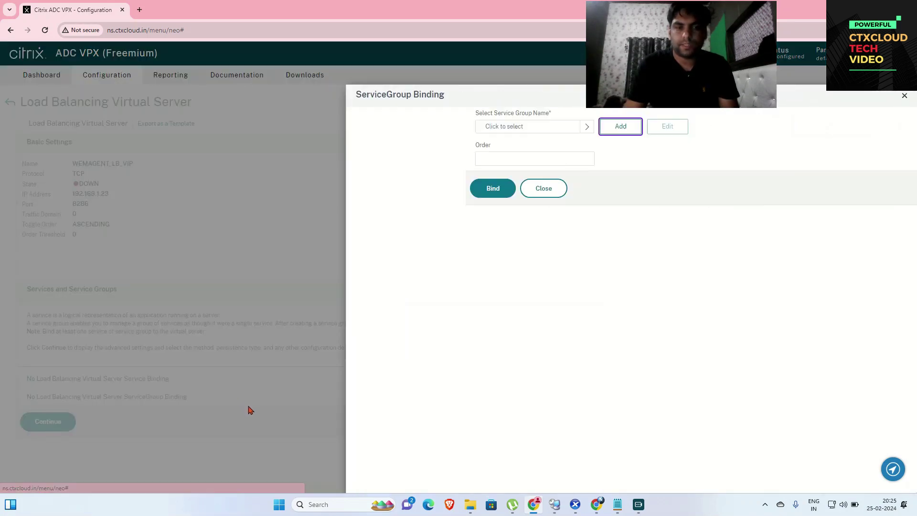
{"action": "left_click", "coordinate": [351, 127]}
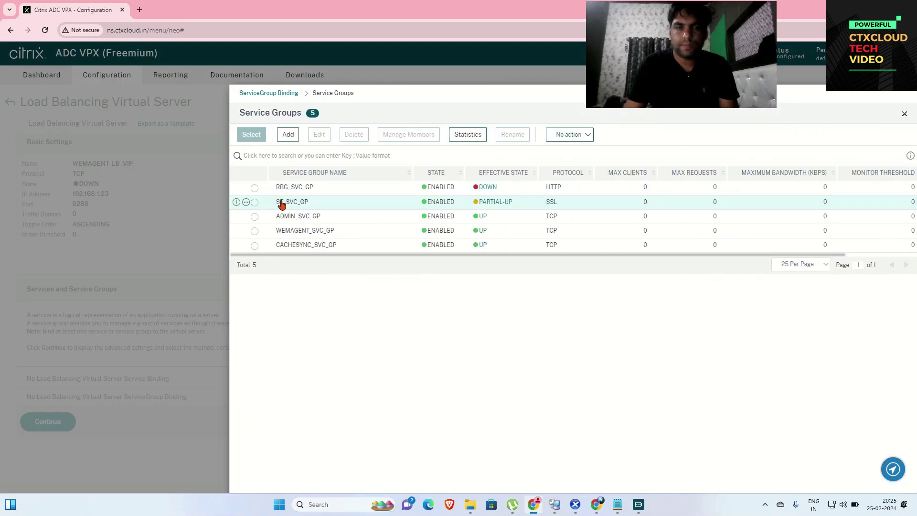
{"action": "left_click", "coordinate": [255, 231]}
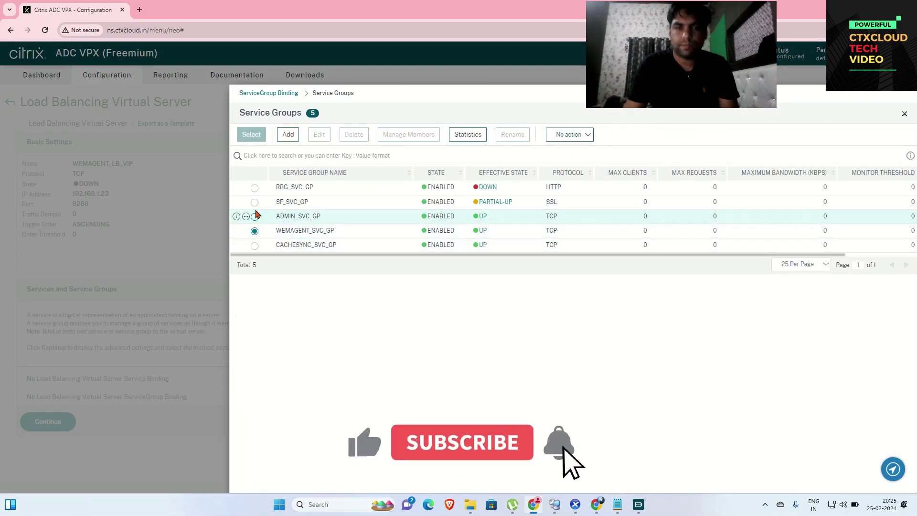
{"action": "left_click", "coordinate": [250, 135]}
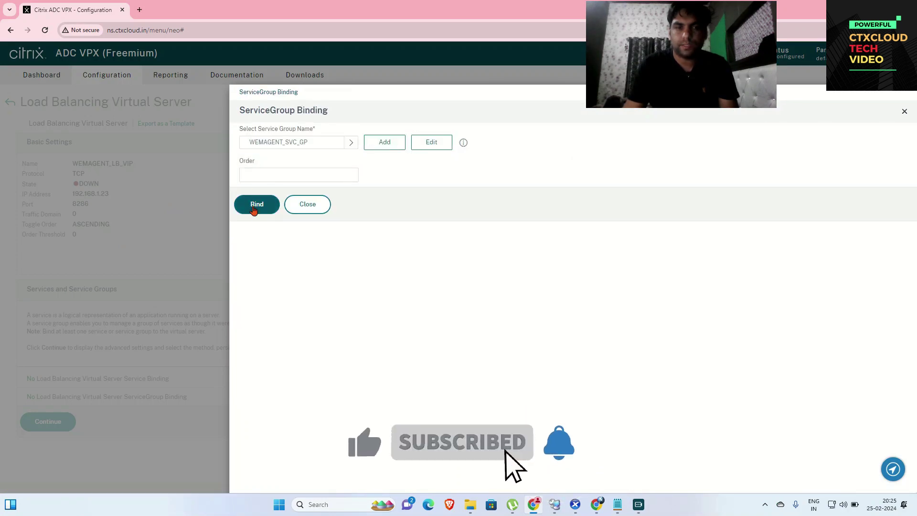
{"action": "left_click", "coordinate": [256, 205]}
{"action": "left_click", "coordinate": [50, 422]}
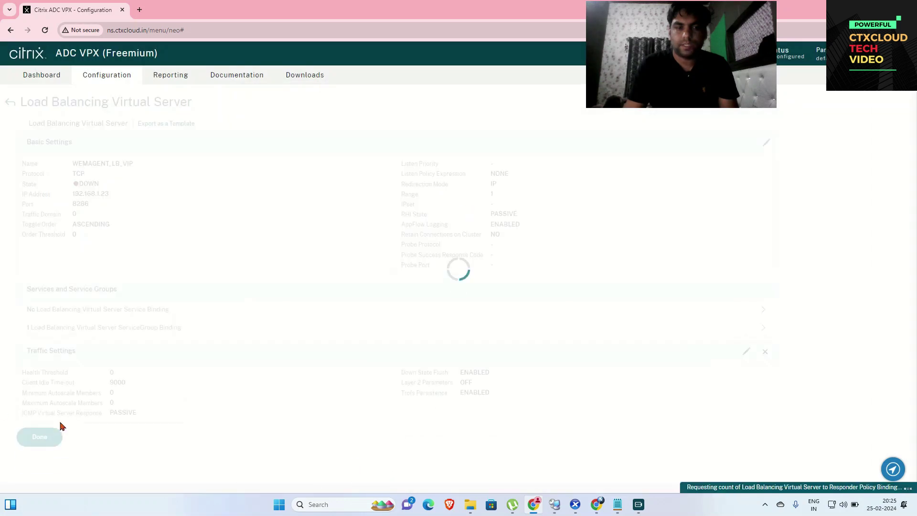
{"action": "left_click", "coordinate": [57, 437]}
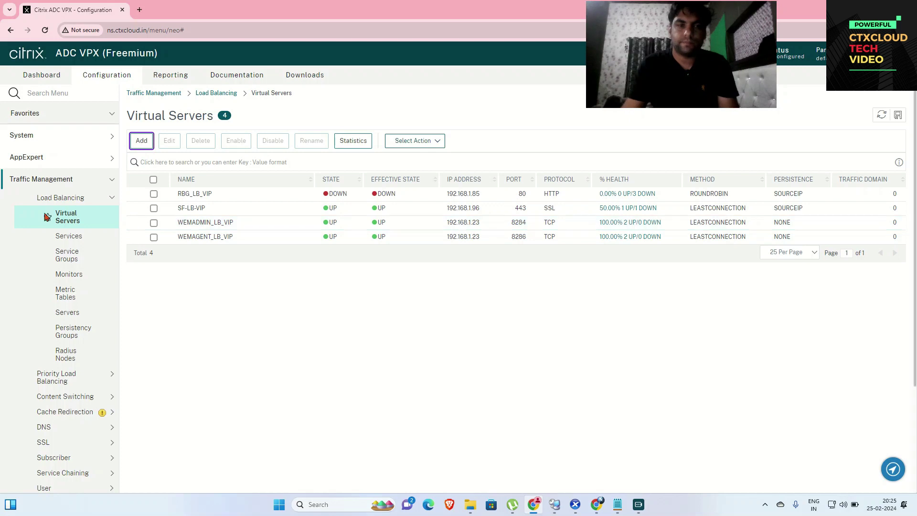
Add virtual server WEMCACHESYNC_LB_VIP with protocol TCP and IP address 192.168.1.23
{"action": "left_click", "coordinate": [136, 143]}
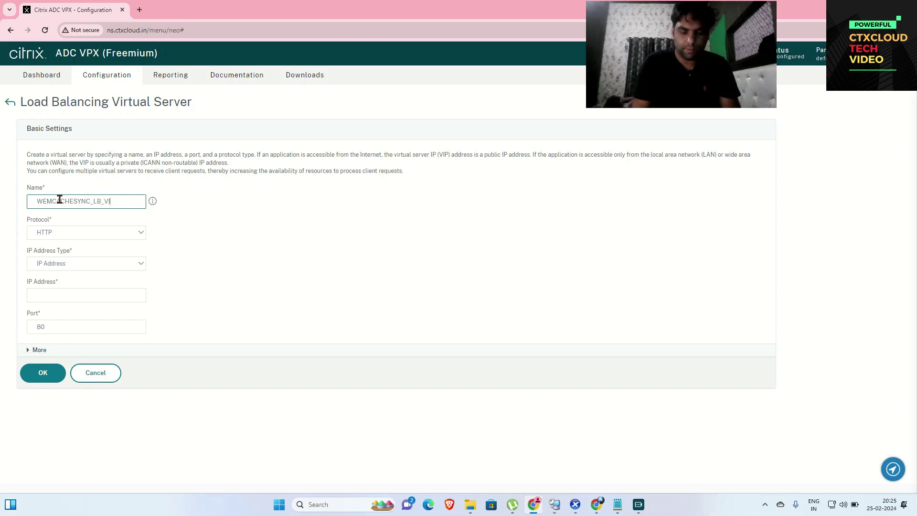
{"action": "left_click", "coordinate": [125, 234]}
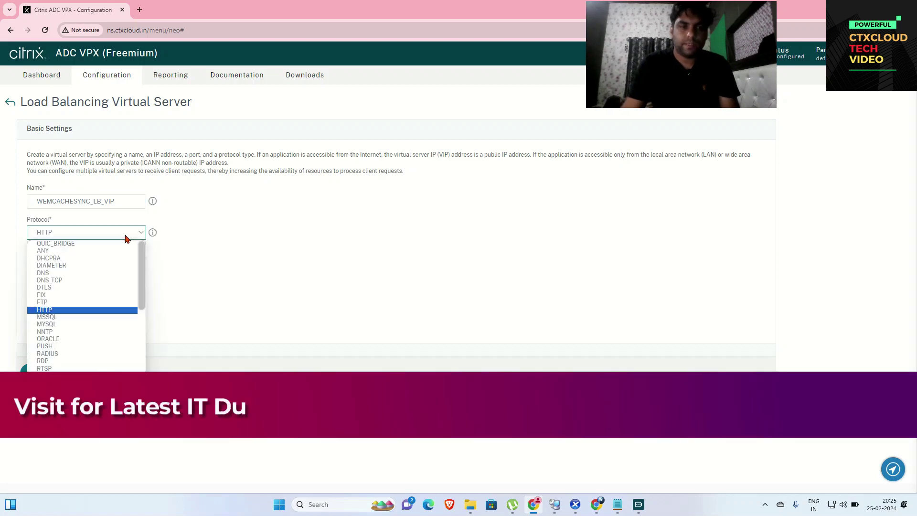
{"action": "key", "text": "t"}
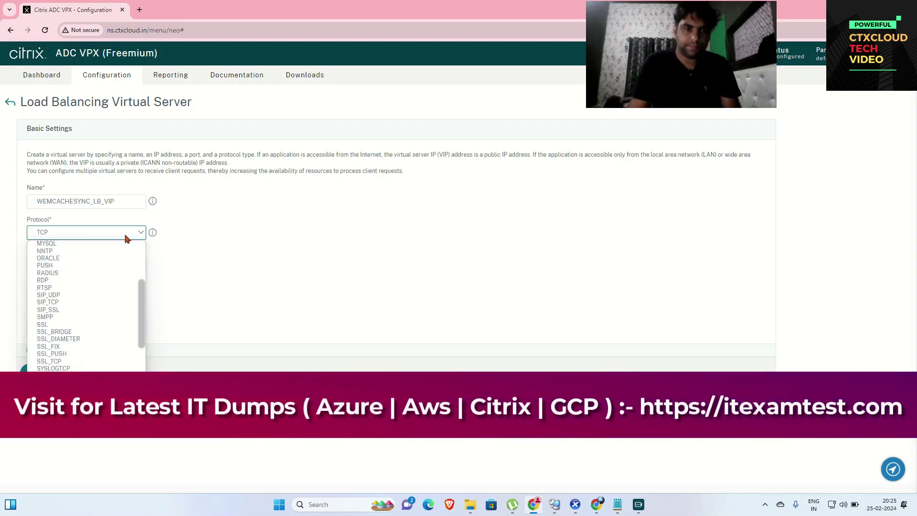
{"action": "key", "text": "Return"}
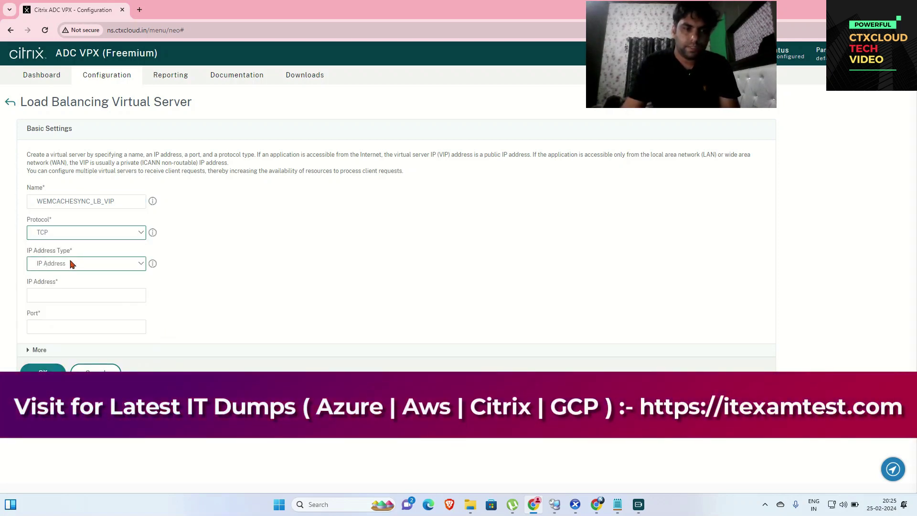
{"action": "left_click", "coordinate": [72, 263]}
{"action": "left_click", "coordinate": [65, 275]}
{"action": "left_click", "coordinate": [49, 293]}
{"action": "type", "text": "192"}
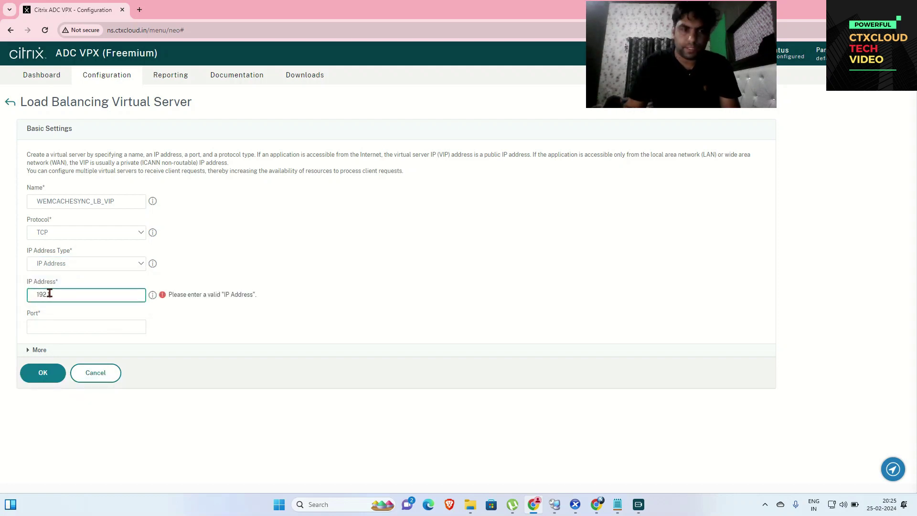
{"action": "type", "text": ".168.1.23"}
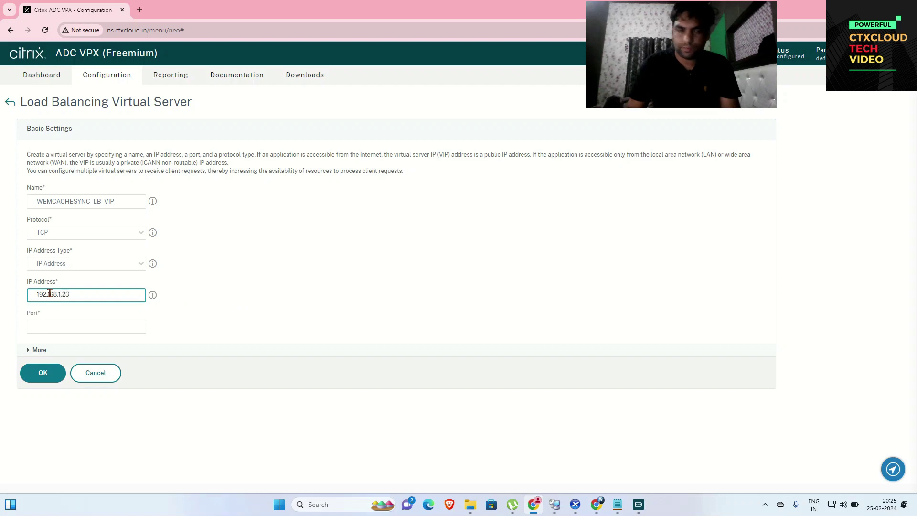
{"action": "left_click", "coordinate": [71, 329]}
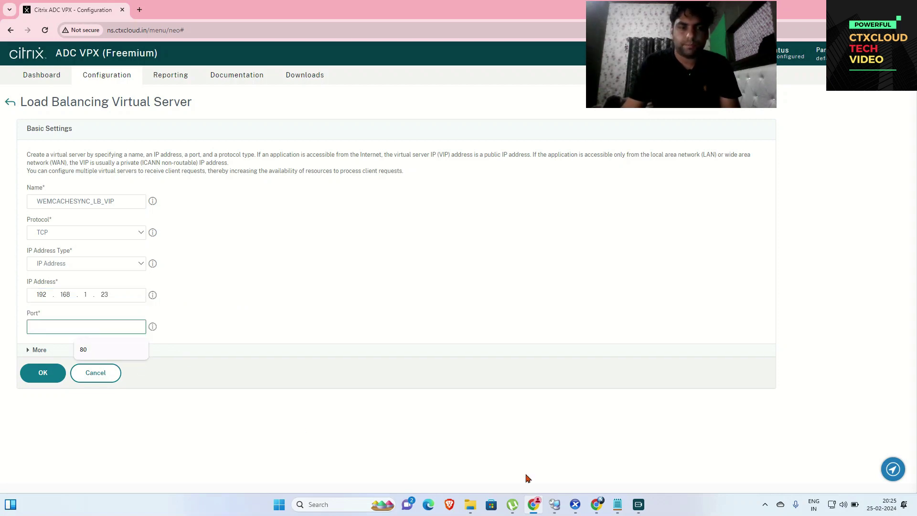
Copy cache sync port 8288 from the notes, paste it as the port, and create the server
{"action": "left_click", "coordinate": [618, 505]}
{"action": "left_click", "coordinate": [164, 61]}
{"action": "left_click", "coordinate": [163, 60]}
{"action": "left_click_drag", "start_coordinate": [164, 62], "coordinate": [153, 65]}
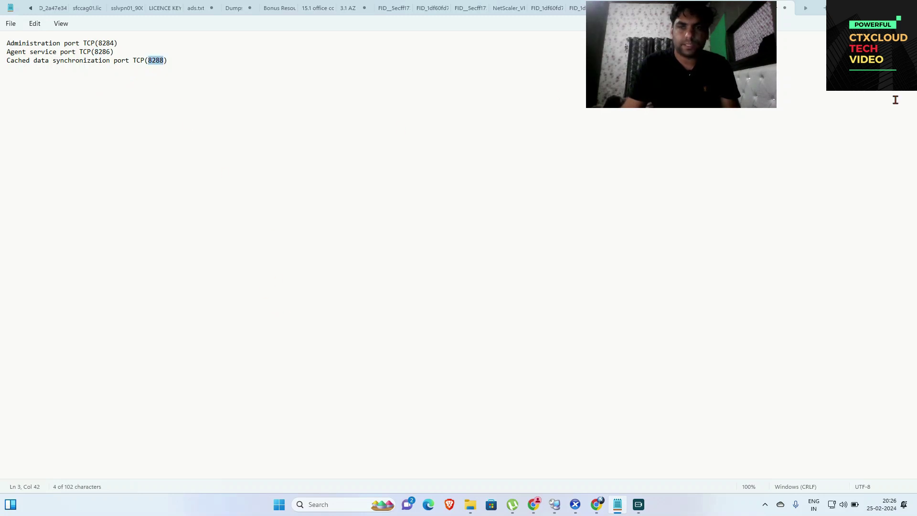
{"action": "key", "text": "alt+Tab"}
{"action": "left_click", "coordinate": [49, 328]}
{"action": "type", "text": "8288"}
{"action": "left_click", "coordinate": [42, 373]}
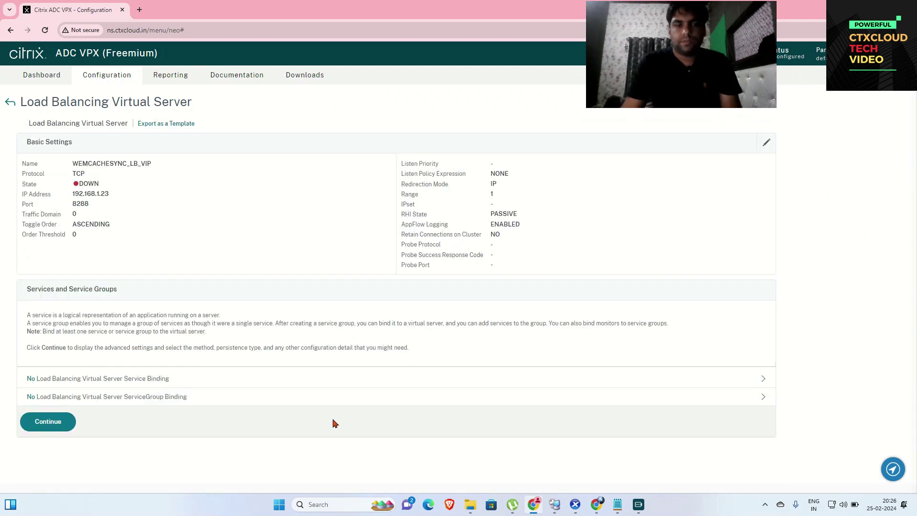
Bind CACHESYNC_SVC_GP to WEMCACHESYNC_LB_VIP and finish back to the Virtual Servers list
{"action": "left_click", "coordinate": [182, 400]}
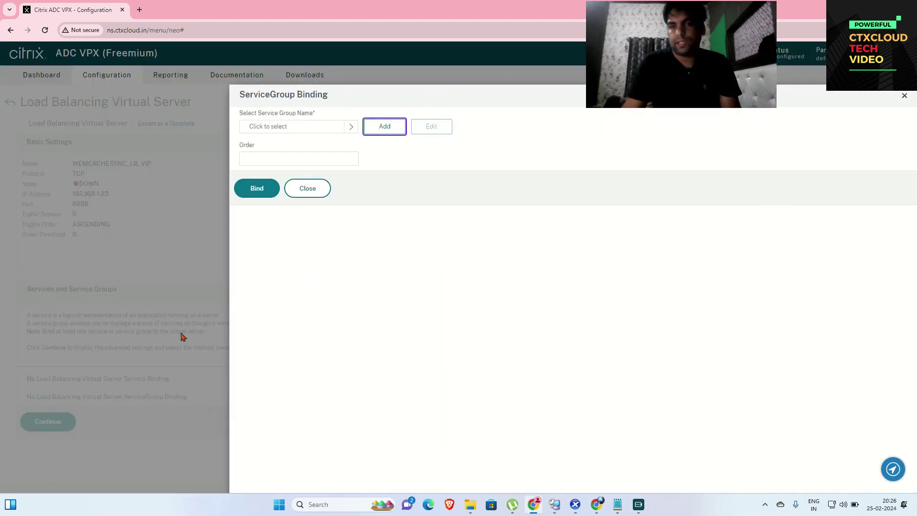
{"action": "left_click", "coordinate": [349, 128]}
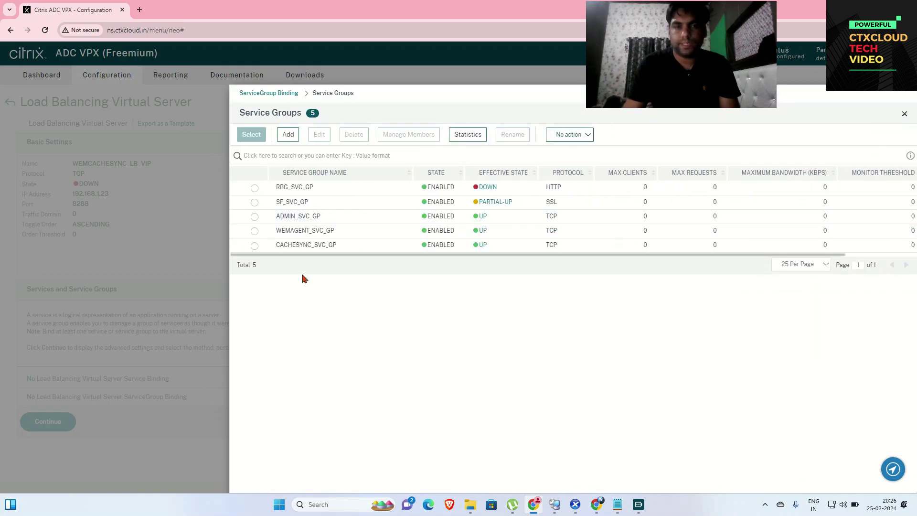
{"action": "left_click", "coordinate": [255, 246]}
{"action": "left_click", "coordinate": [250, 137]}
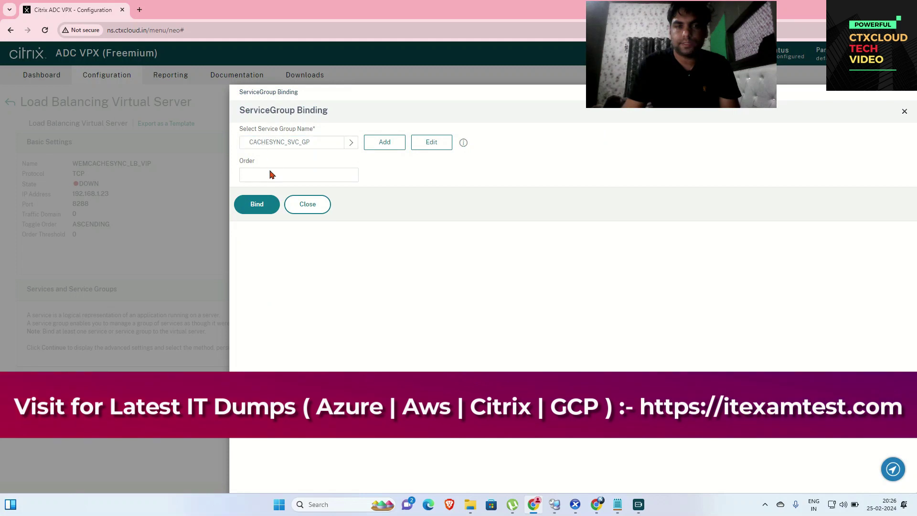
{"action": "left_click", "coordinate": [257, 210]}
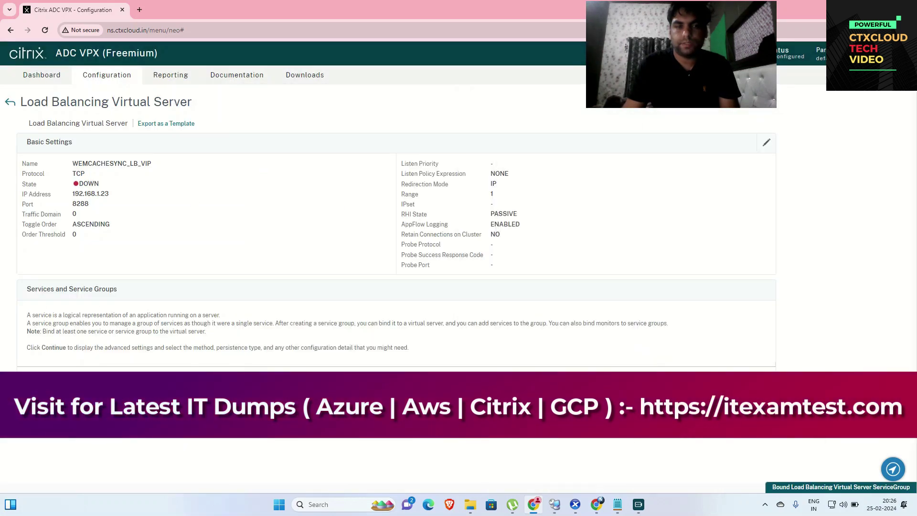
{"action": "left_click", "coordinate": [41, 385]}
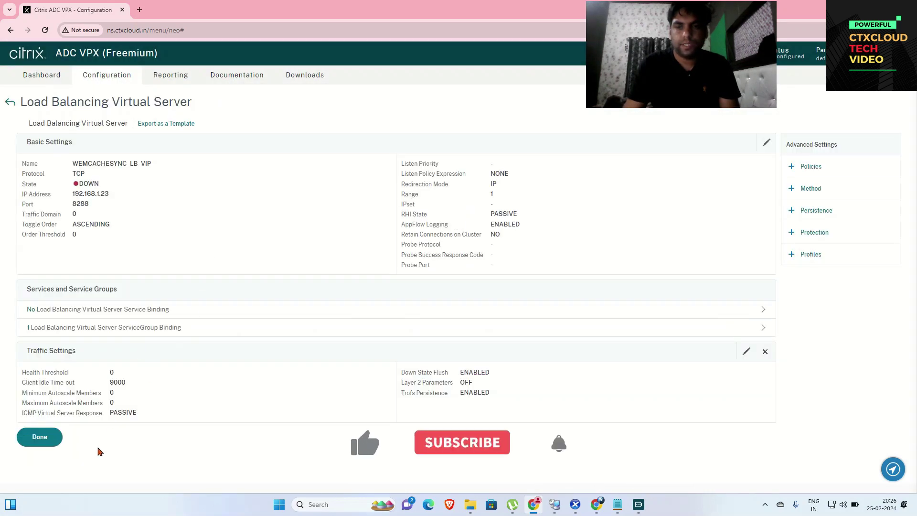
{"action": "left_click", "coordinate": [47, 437]}
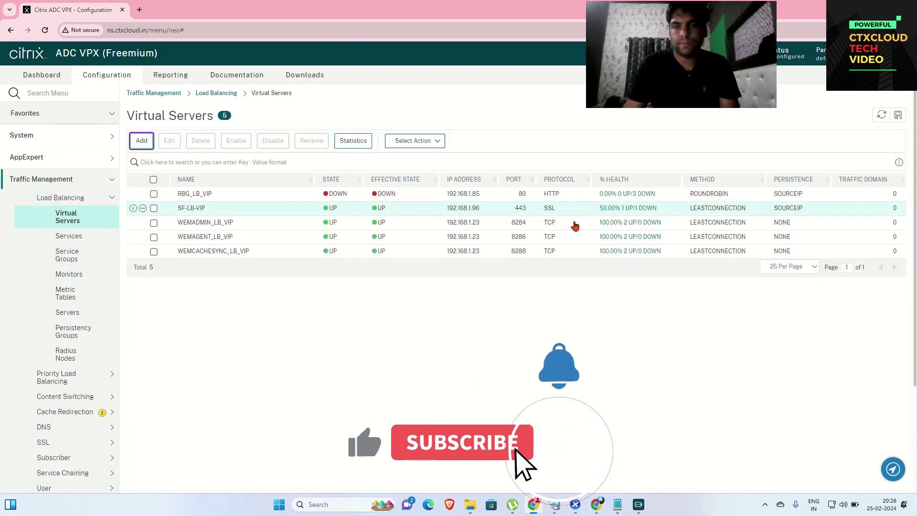
Save the ADC running configuration, then switch to Remote Desktop Connection Manager
{"action": "left_click", "coordinate": [898, 116]}
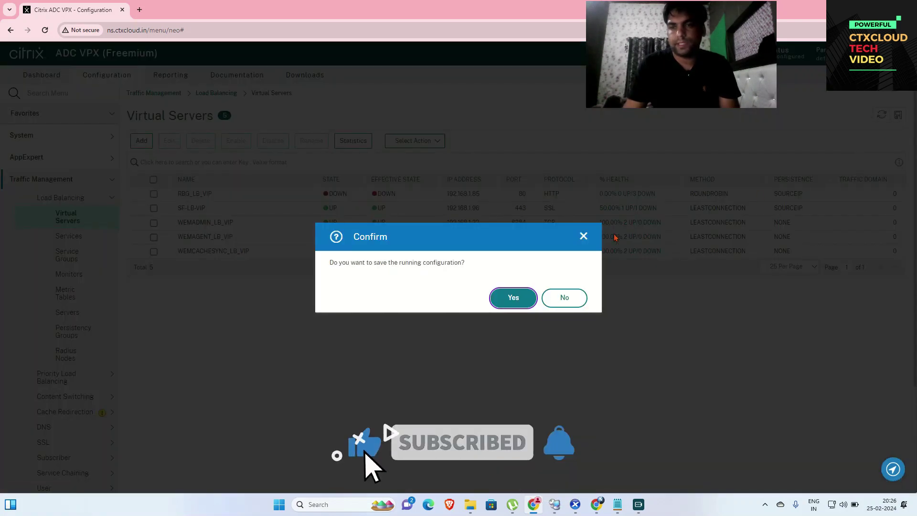
{"action": "left_click", "coordinate": [511, 300]}
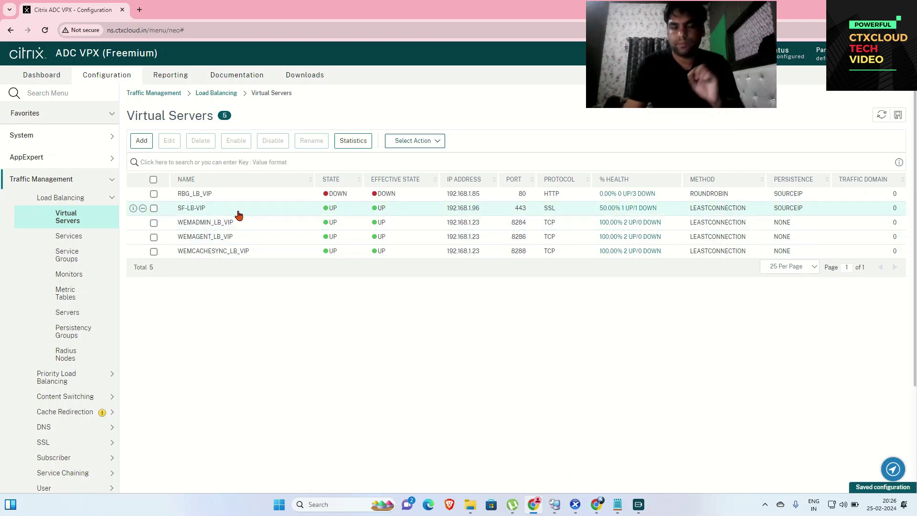
{"action": "left_click", "coordinate": [553, 506]}
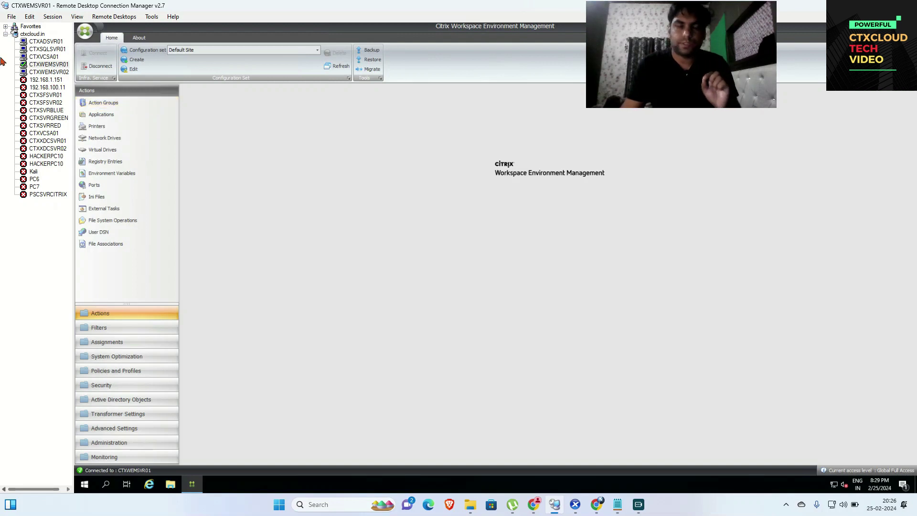
In the CTXCLOUD.IN zone, add host record WEM pointing to 192.168.1.23
{"action": "left_click", "coordinate": [47, 42]}
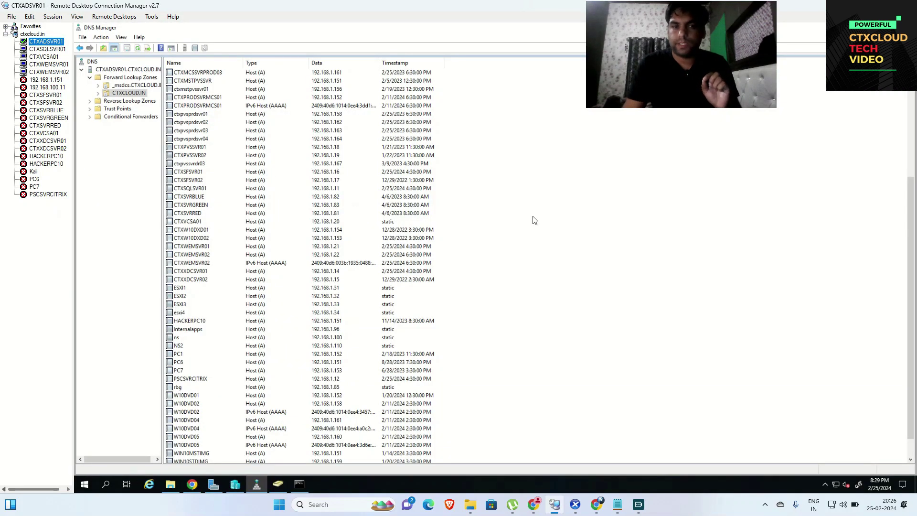
{"action": "right_click", "coordinate": [521, 204]}
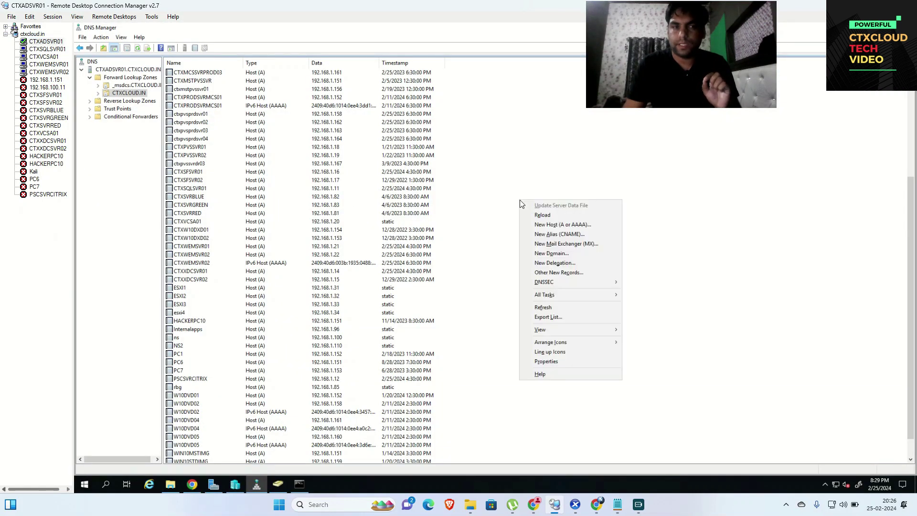
{"action": "left_click", "coordinate": [578, 224]}
{"action": "type", "text": "WEM"}
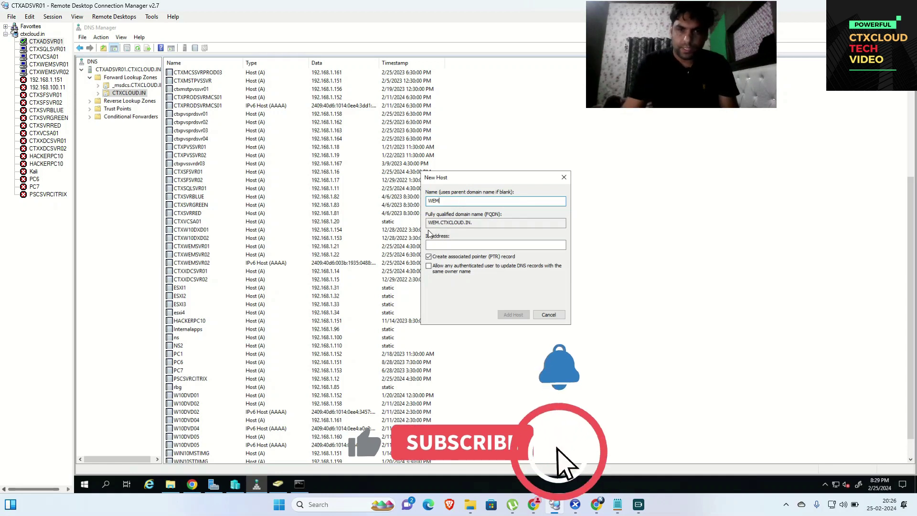
{"action": "left_click", "coordinate": [450, 244]}
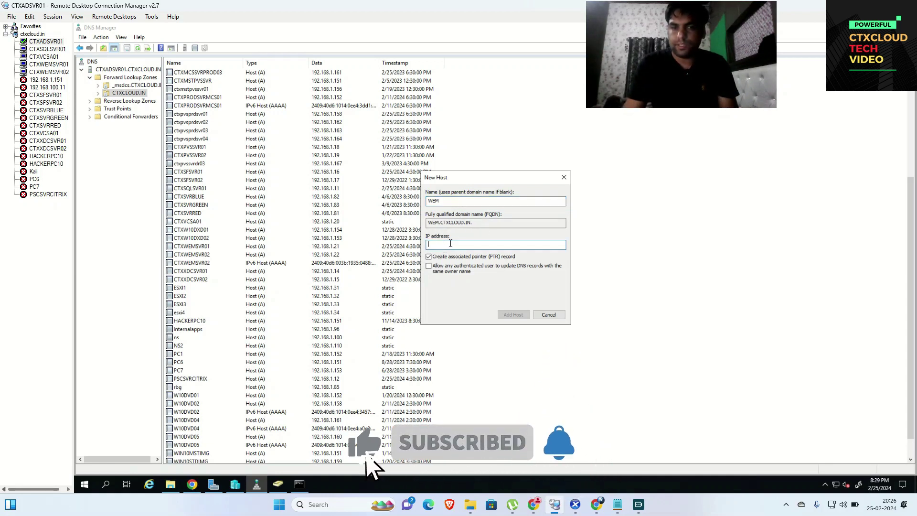
{"action": "type", "text": "19"}
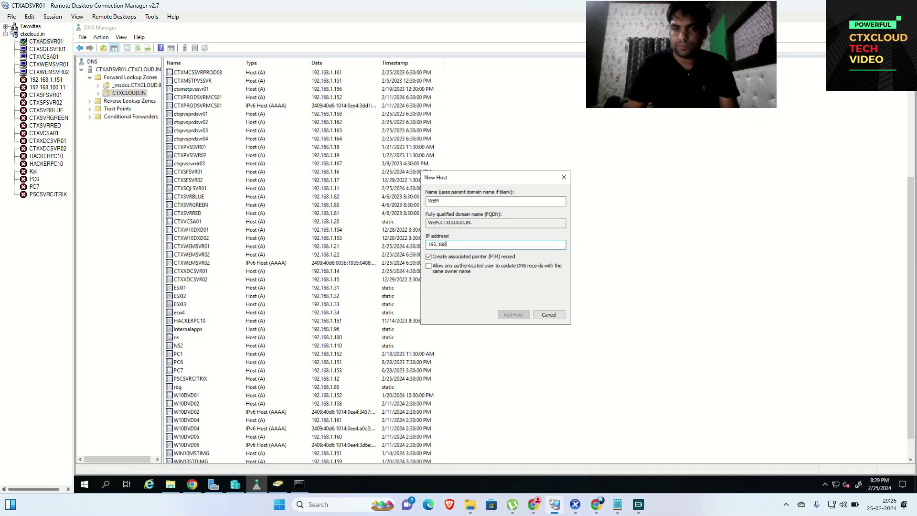
{"action": "type", "text": "2.168.1.23"}
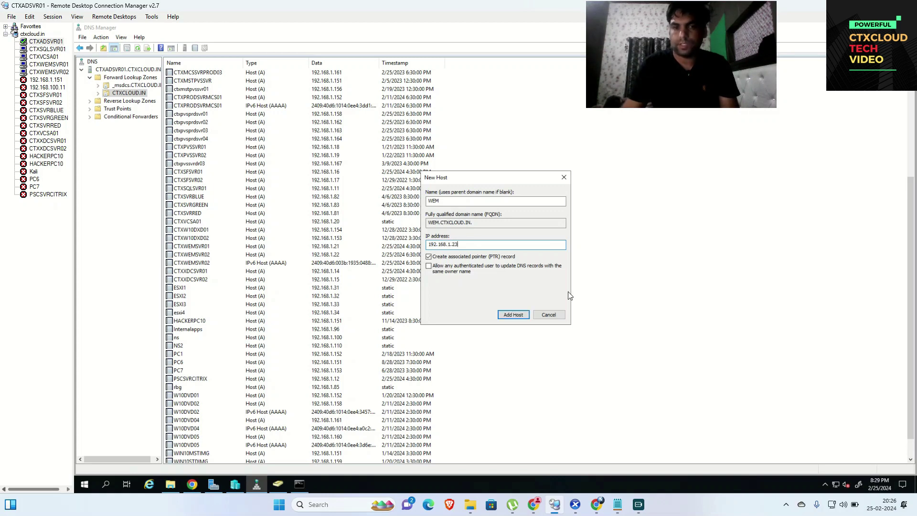
{"action": "left_click", "coordinate": [513, 315]}
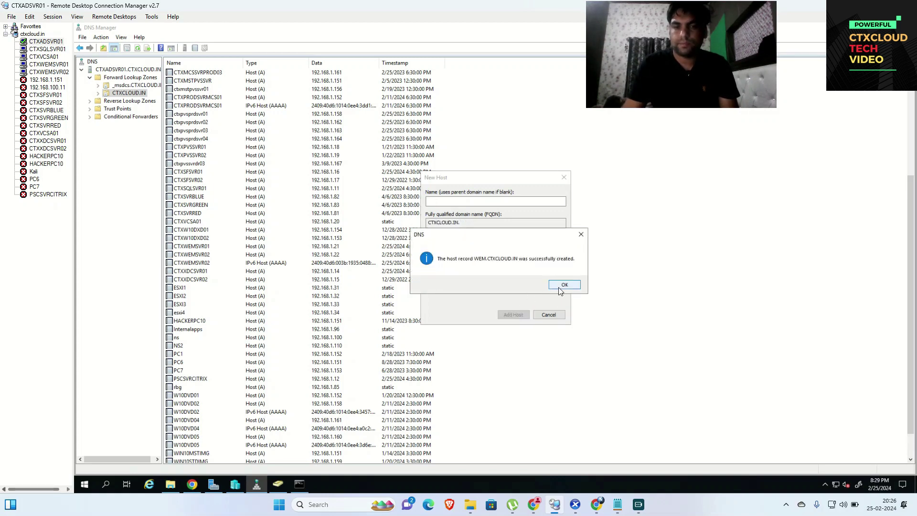
Close the New Host dialog, refresh the zone's records, and move to the CTXWEMSVR01 session
{"action": "left_click", "coordinate": [563, 286]}
{"action": "left_click", "coordinate": [548, 314]}
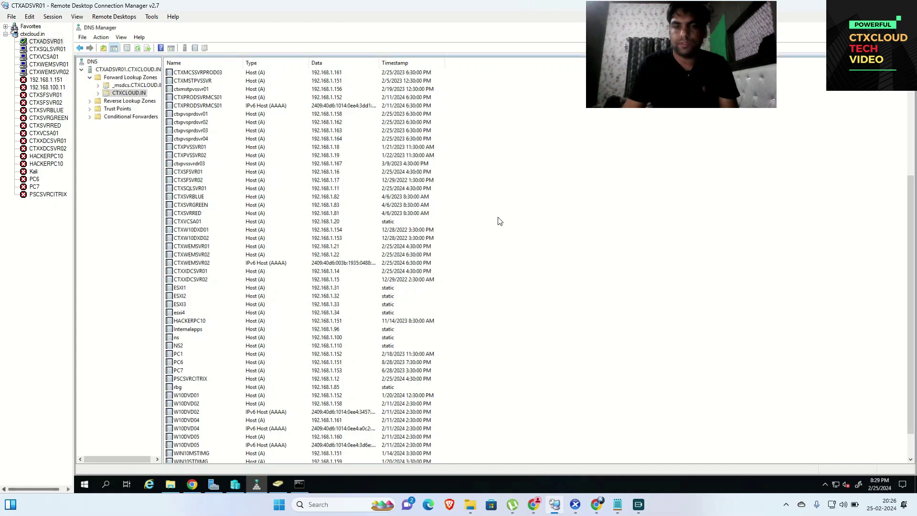
{"action": "right_click", "coordinate": [555, 152]}
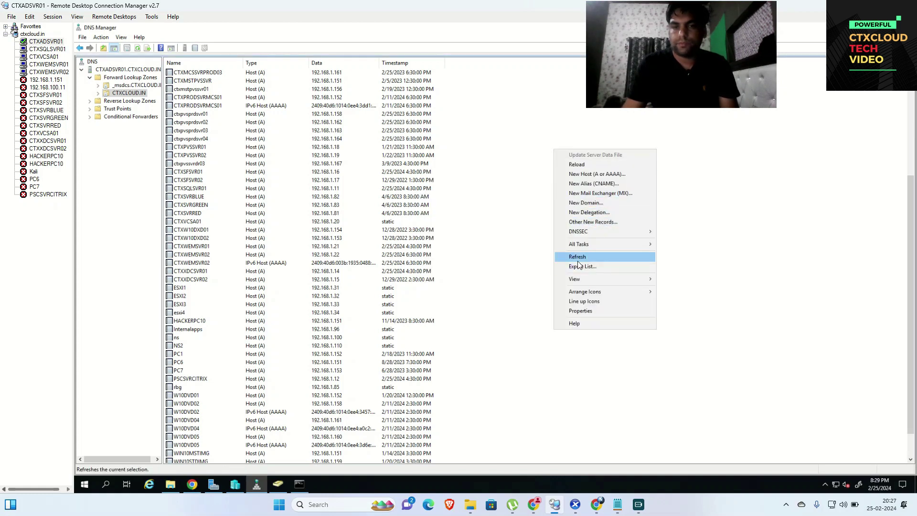
{"action": "left_click", "coordinate": [577, 261]}
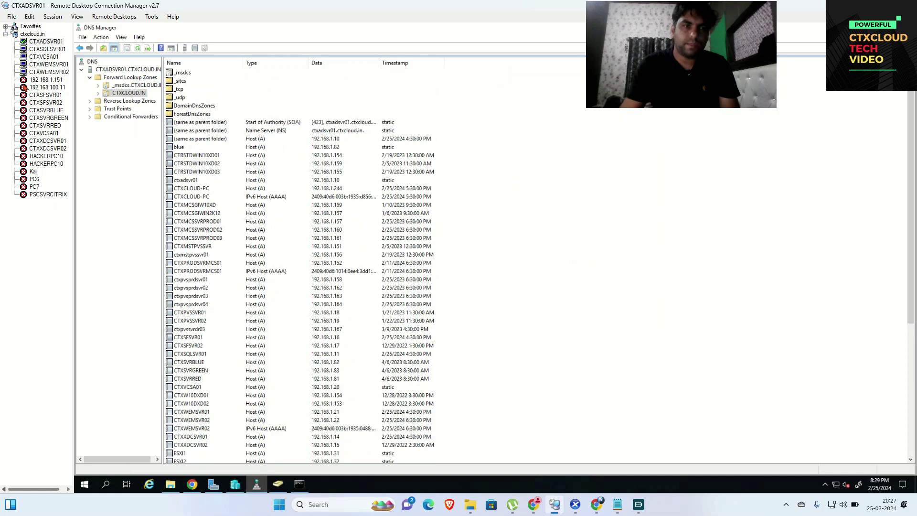
{"action": "left_click", "coordinate": [48, 64]}
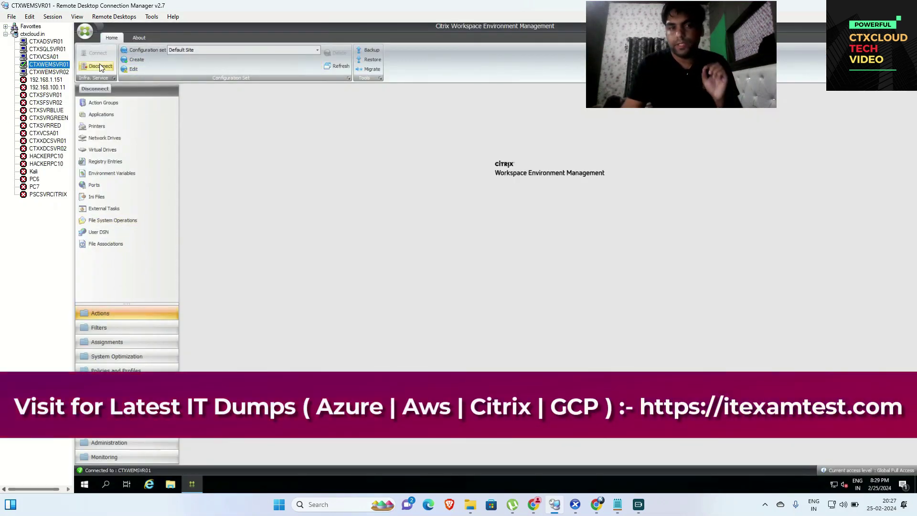
Disconnect the WEM console on CTXWEMSVR01, leaving the new connection dialog cancelled
{"action": "left_click", "coordinate": [99, 64]}
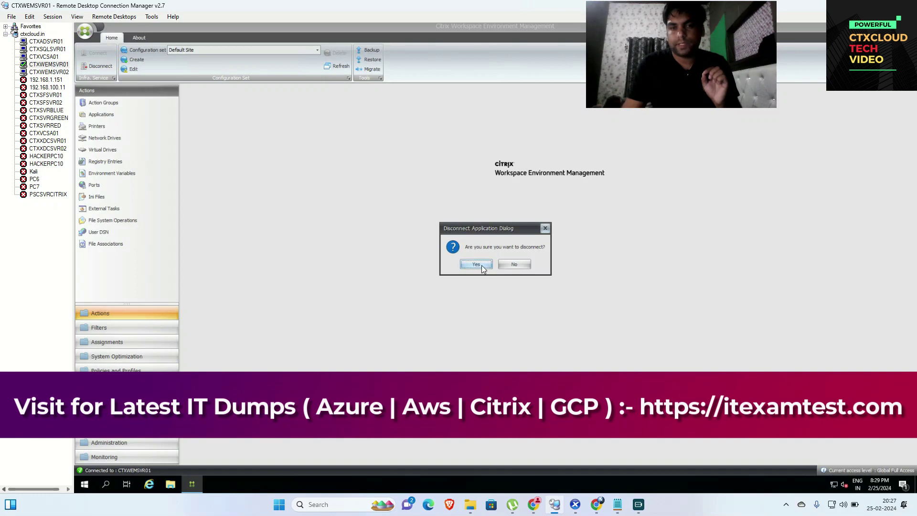
{"action": "left_click", "coordinate": [476, 264]}
{"action": "left_click", "coordinate": [96, 53]}
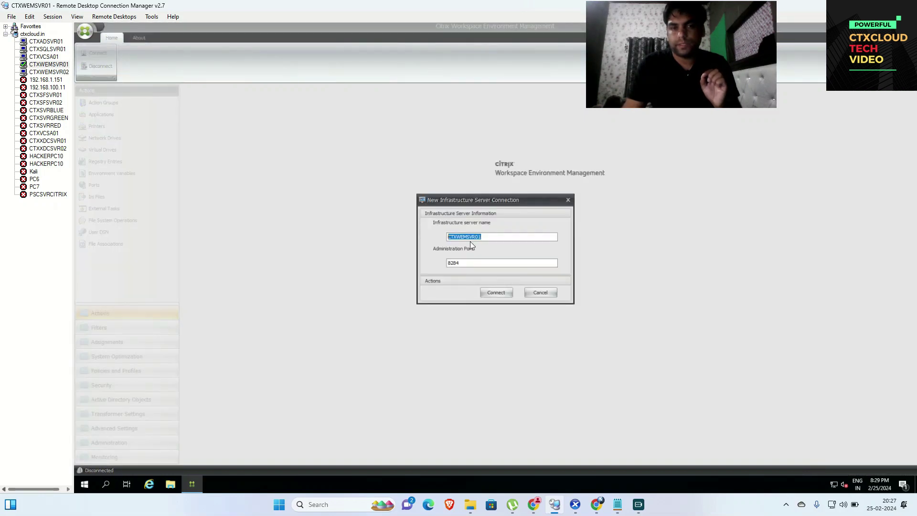
{"action": "left_click", "coordinate": [454, 238]}
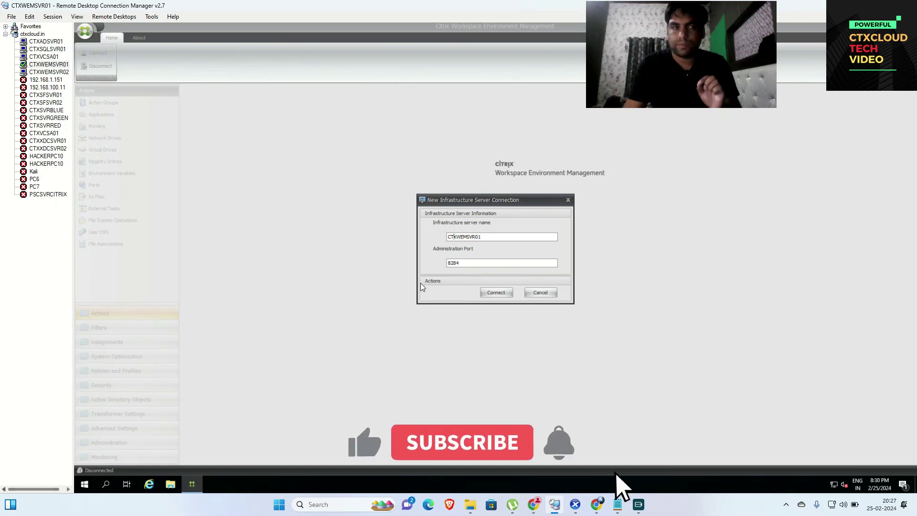
{"action": "left_click", "coordinate": [536, 293]}
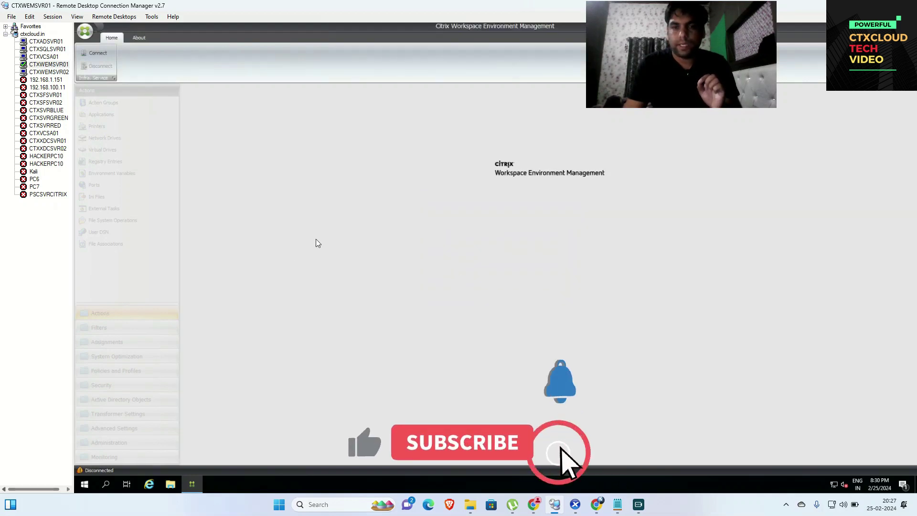
Disconnect the WEM console on CTXWEMSVR02 likewise, then return to CTXWEMSVR01
{"action": "left_click", "coordinate": [52, 74]}
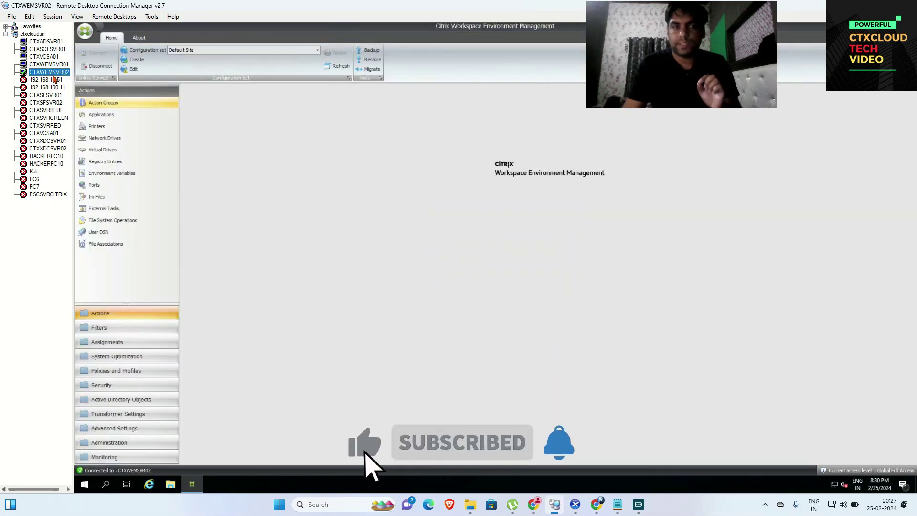
{"action": "left_click", "coordinate": [100, 67]}
{"action": "left_click", "coordinate": [476, 264]}
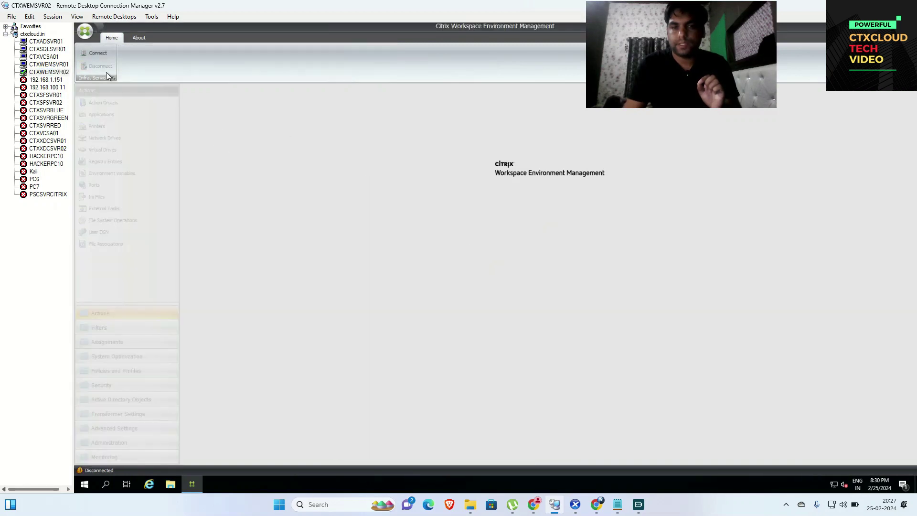
{"action": "left_click", "coordinate": [104, 56]}
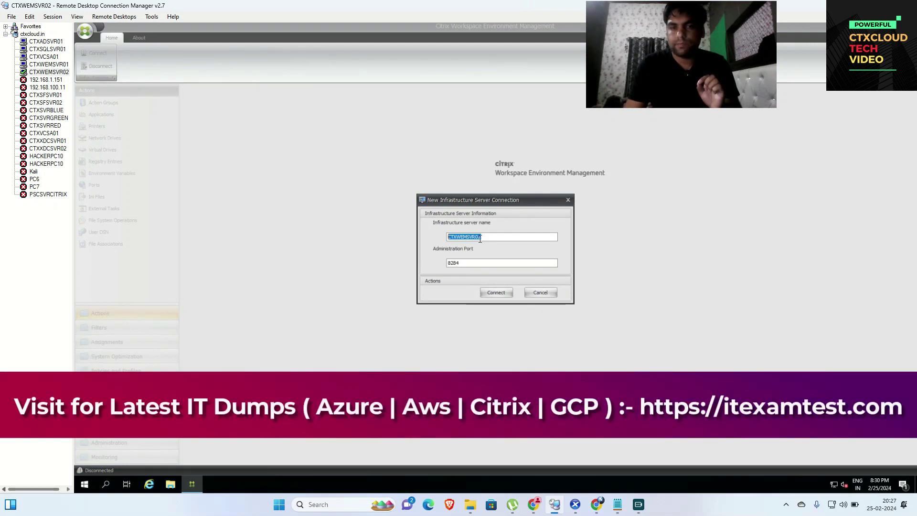
{"action": "left_click", "coordinate": [531, 294]}
{"action": "left_click", "coordinate": [46, 65]}
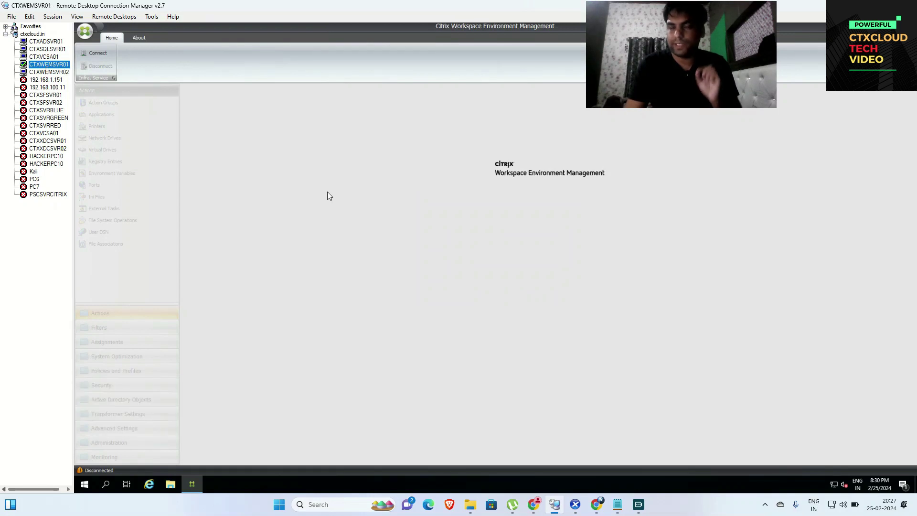
Connect CTXWEMSVR01's WEM console to WEM.CTXCLOUD.IN on port 8284, then switch to CTXWEMSVR02
{"action": "left_click", "coordinate": [99, 53]}
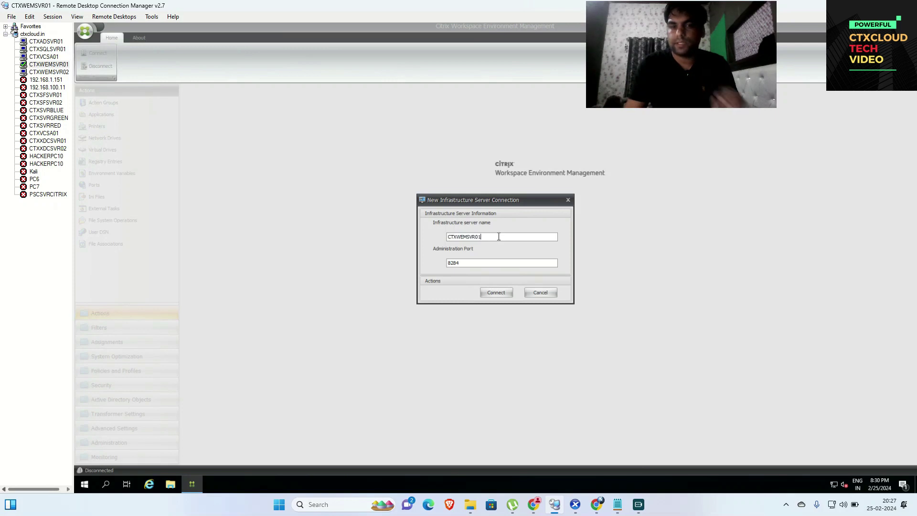
{"action": "key", "text": "BackSpace"}
{"action": "type", "text": "W"}
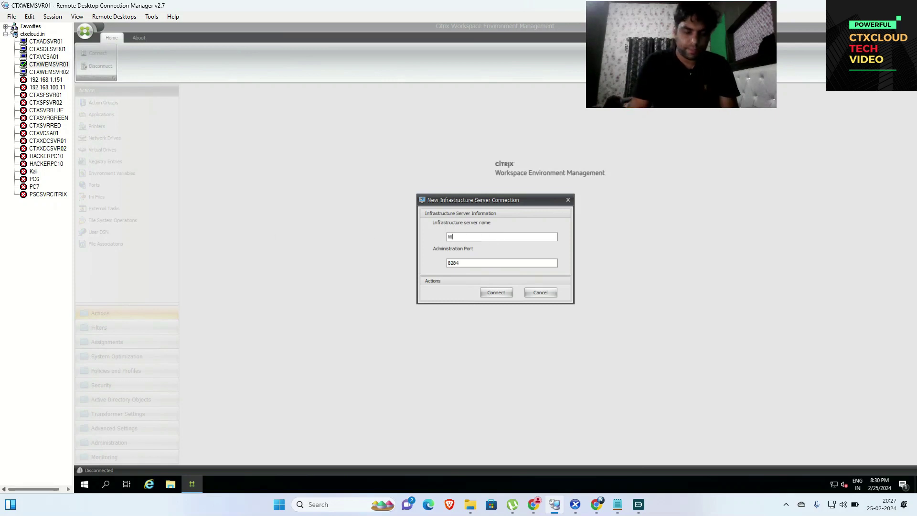
{"action": "type", "text": "EM.CTXCLOUD>"}
{"action": "key", "text": "BackSpace"}
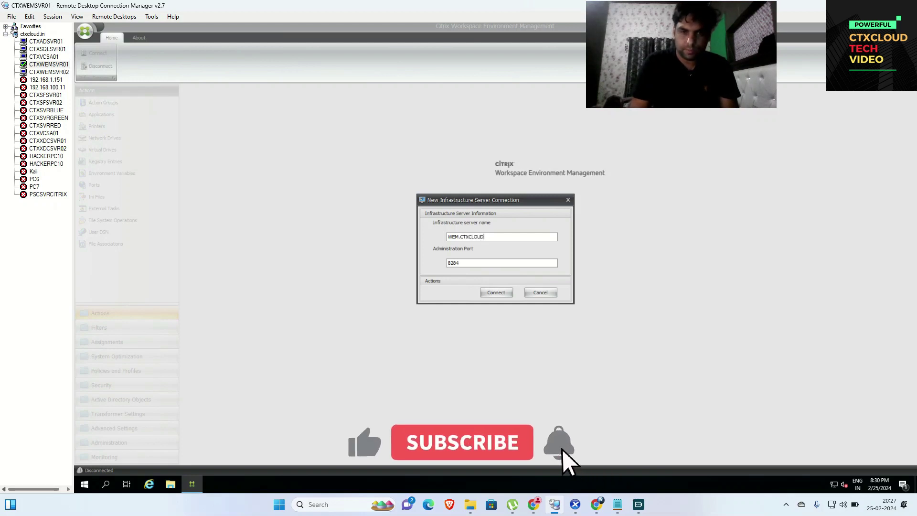
{"action": "type", "text": ".IN"}
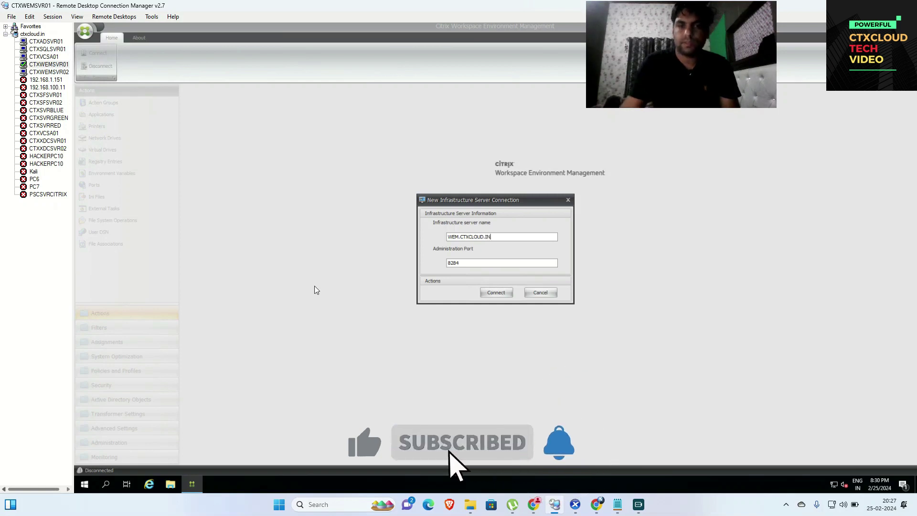
{"action": "left_click", "coordinate": [494, 292]}
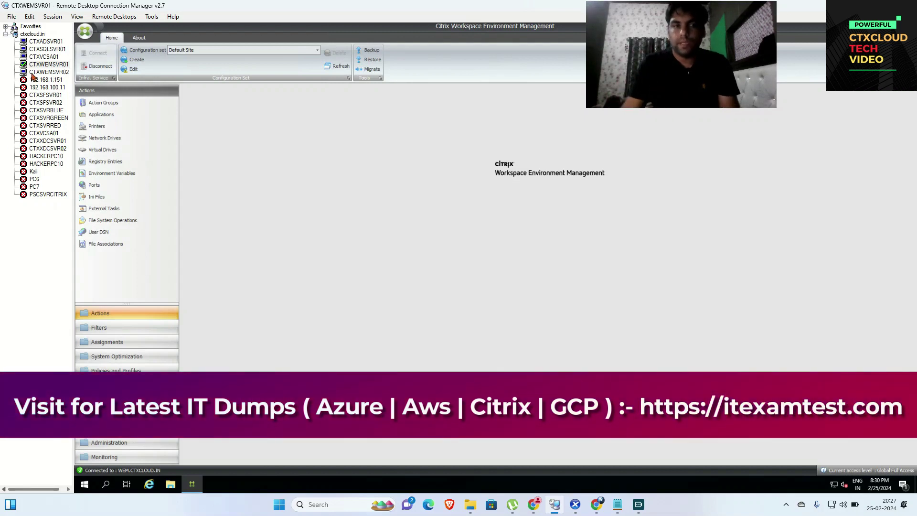
{"action": "left_click", "coordinate": [48, 73]}
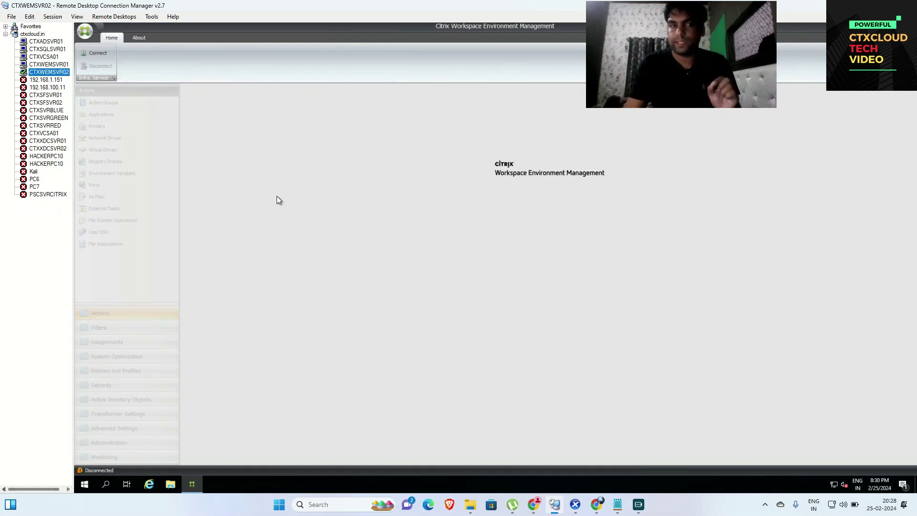
Replace the infrastructure server name with WEM.CTXCLOUD.IN, keep port 8284, and connect
{"action": "left_click", "coordinate": [93, 50]}
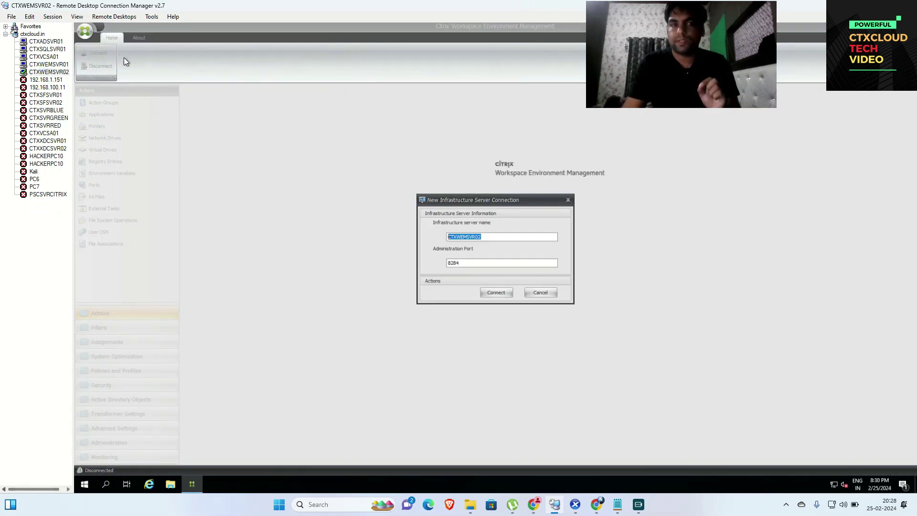
{"action": "left_click", "coordinate": [481, 238]}
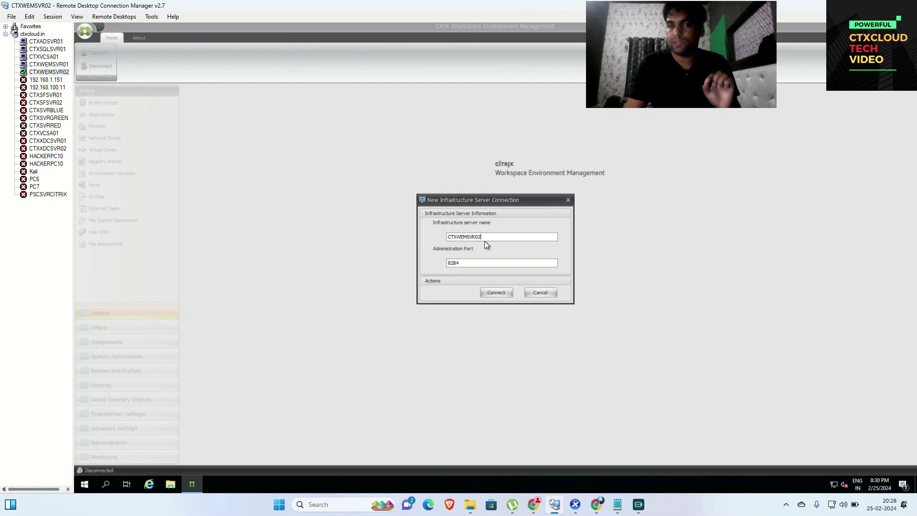
{"action": "left_click_drag", "start_coordinate": [488, 236], "coordinate": [401, 234]}
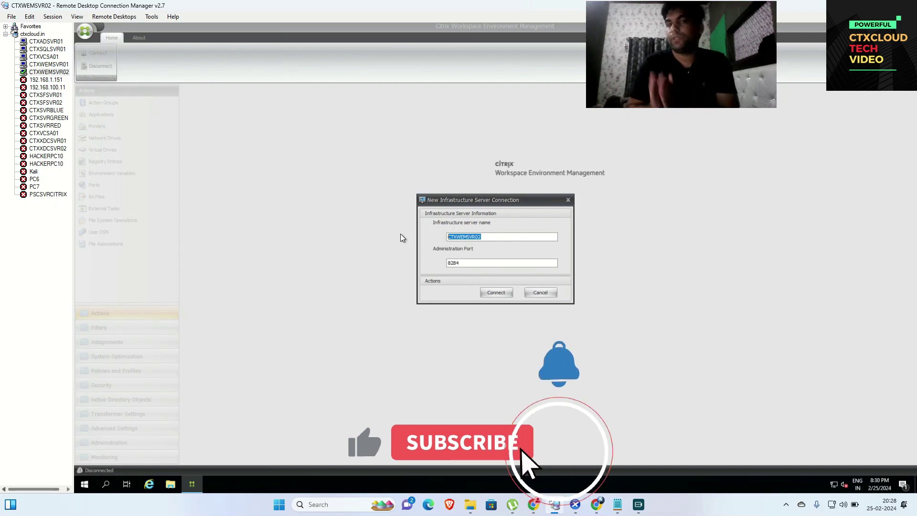
{"action": "key", "text": "BackSpace"}
{"action": "type", "text": "WEM"}
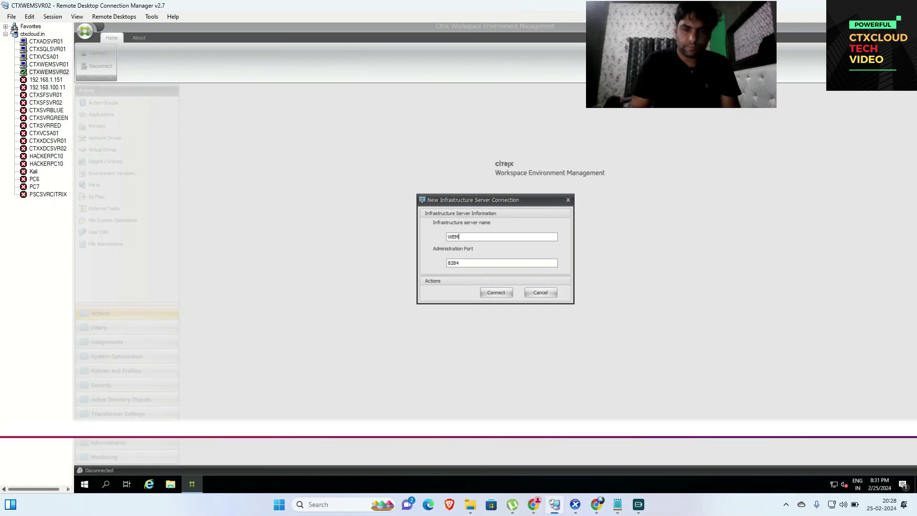
{"action": "type", "text": ".CTXCLOUD.IN"}
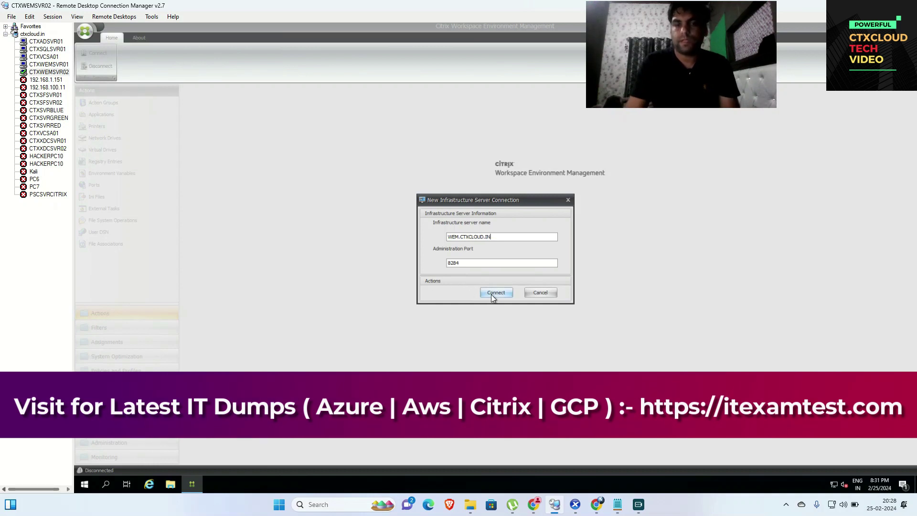
{"action": "left_click", "coordinate": [494, 293]}
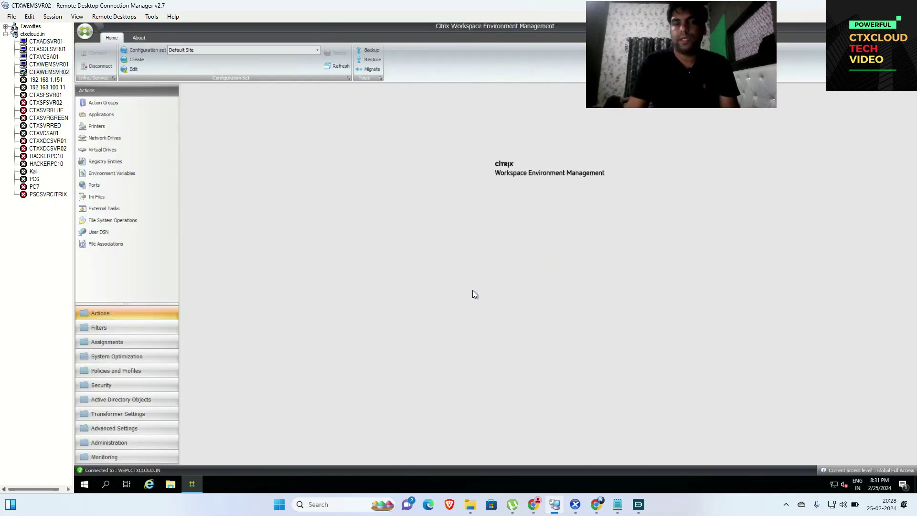